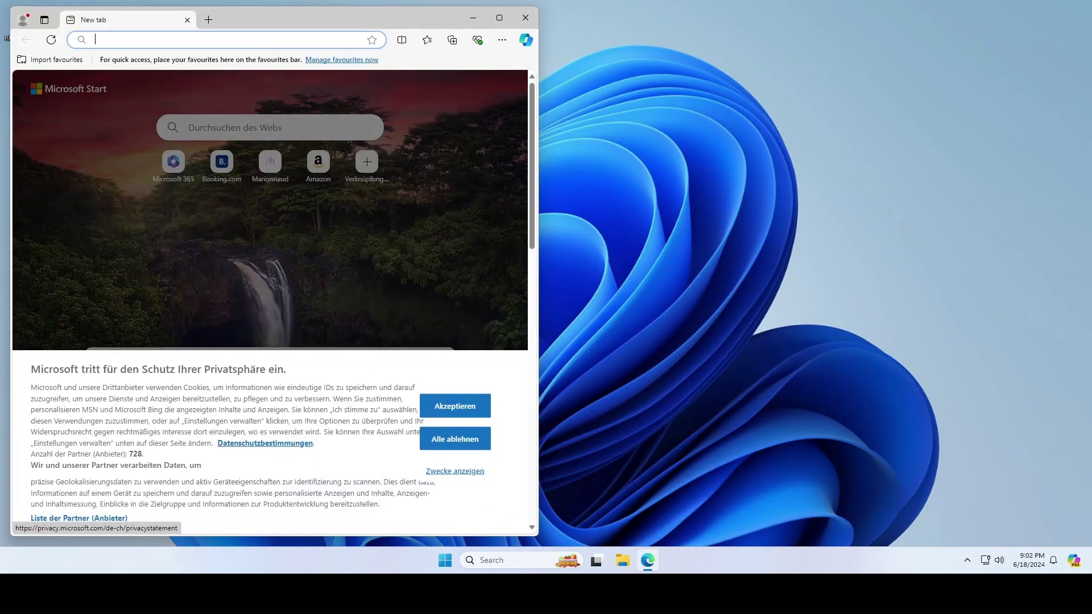
Step: Download the Windows 64-bit MSI Firefox installer from mozilla.org/firefox/all
{"action": "double_click", "coordinate": [199, 11]}
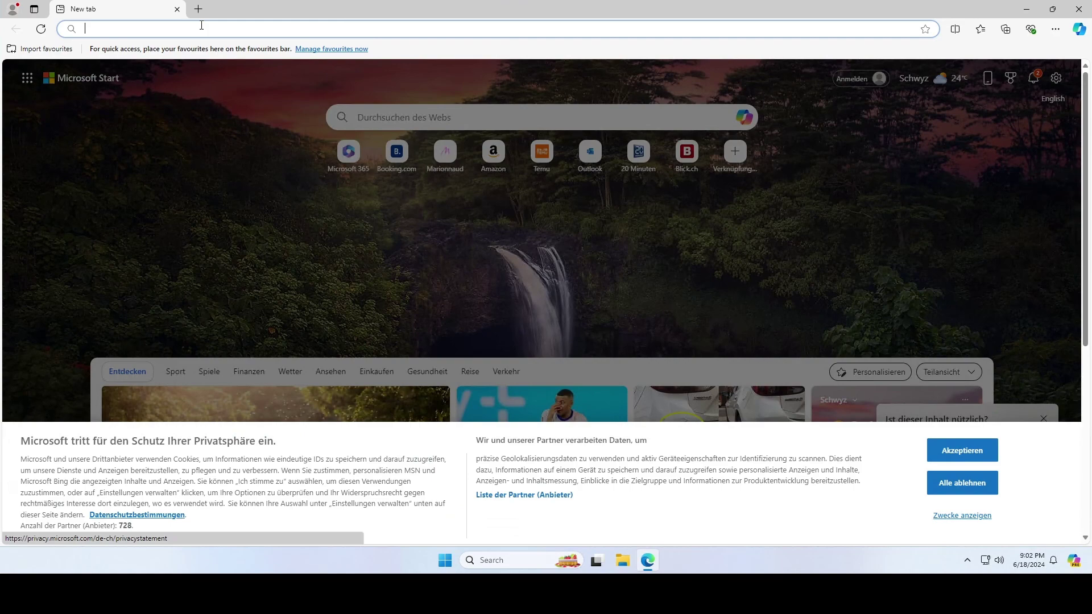
{"action": "type", "text": "https:"}
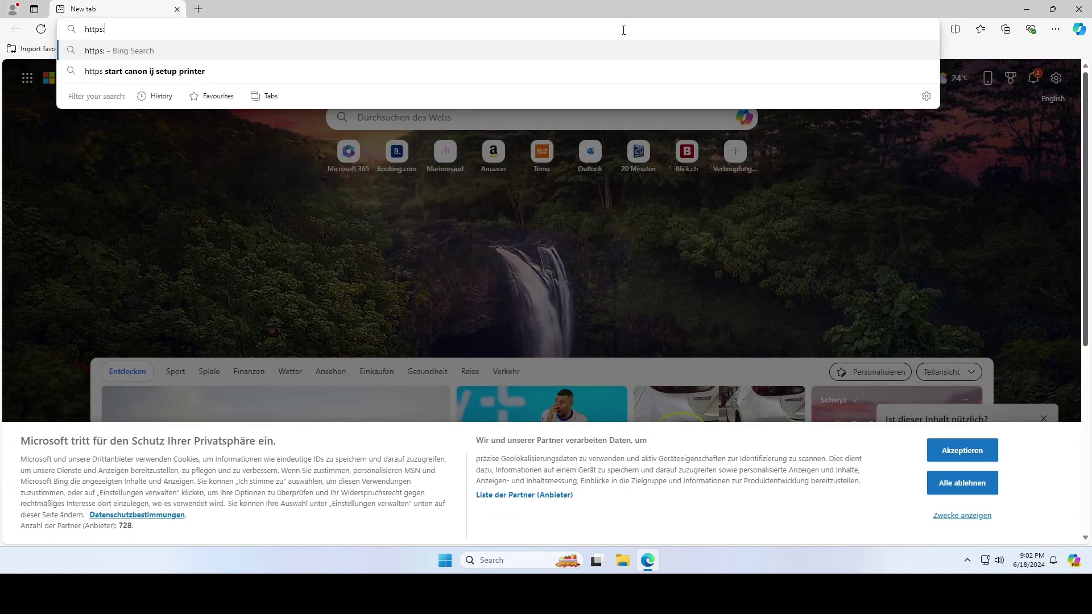
{"action": "type", "text": "//www."}
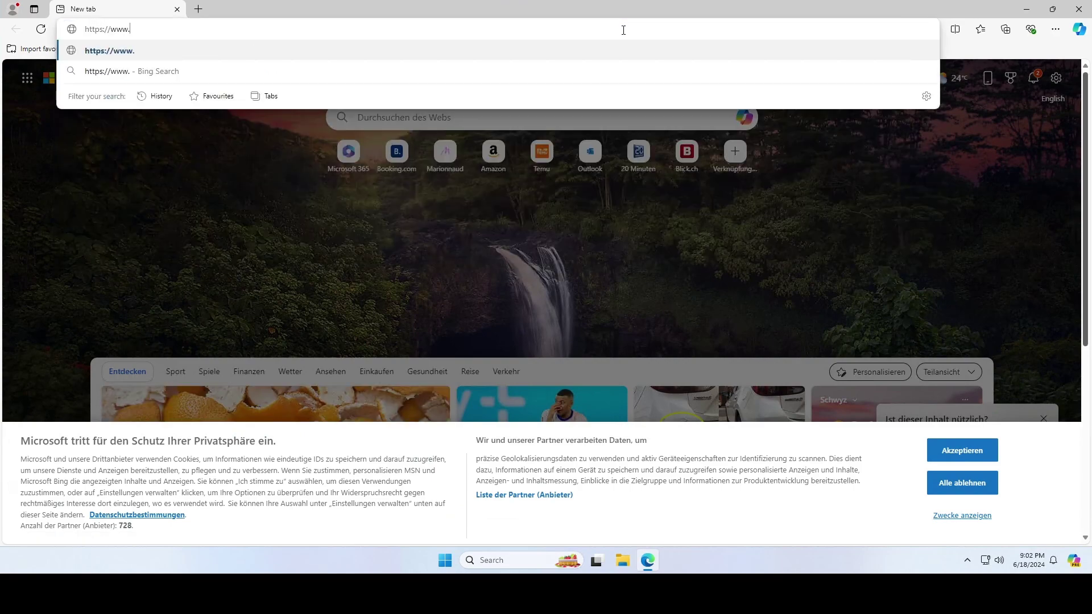
{"action": "type", "text": "mozilla.or"}
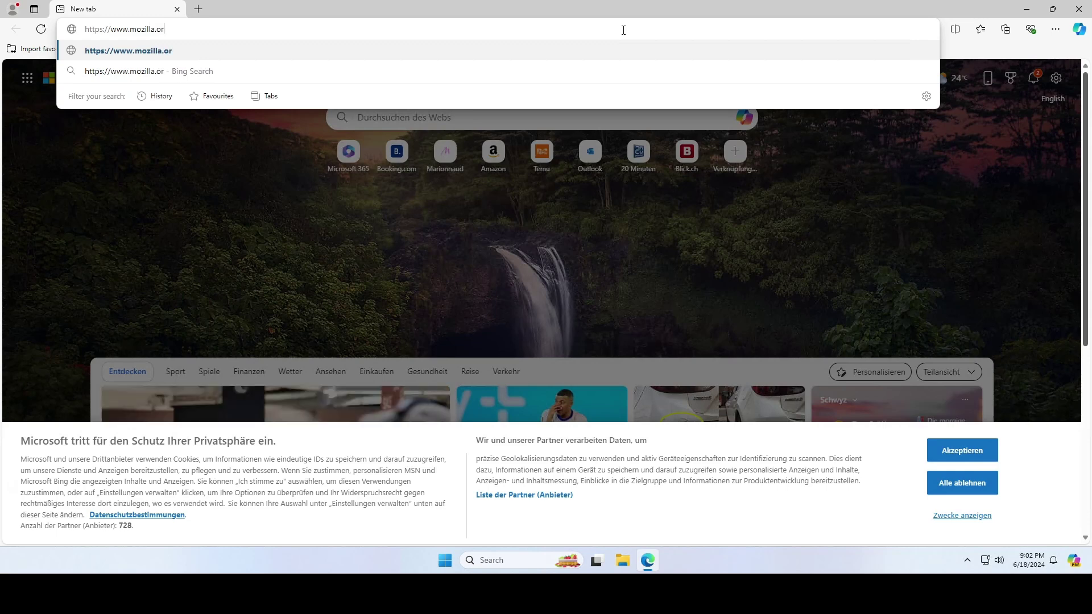
{"action": "type", "text": "g/firefox/all"}
{"action": "key", "text": "Return"}
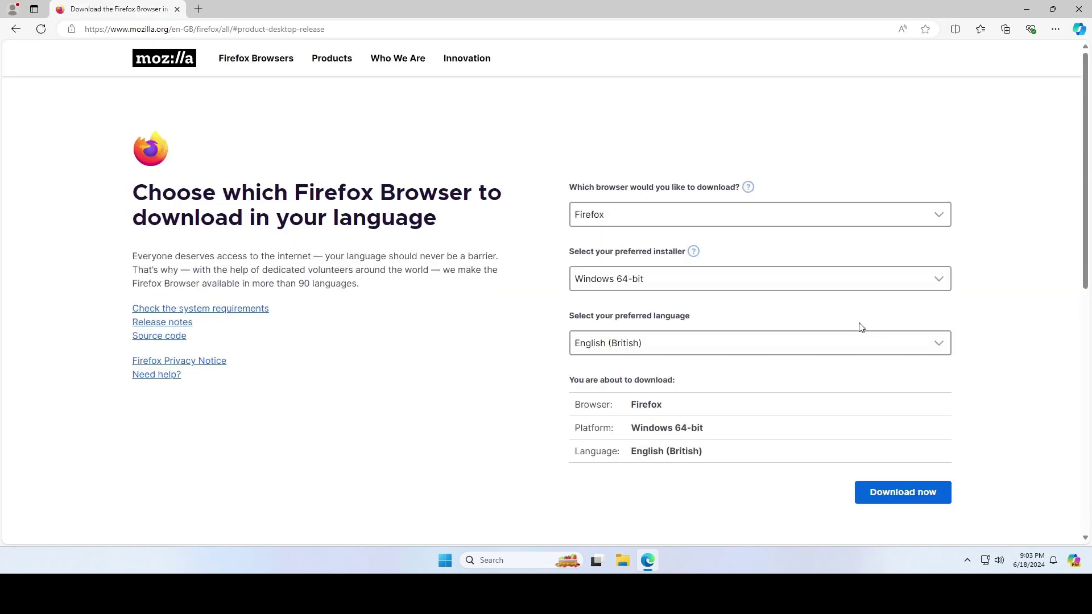
{"action": "left_click", "coordinate": [734, 280]}
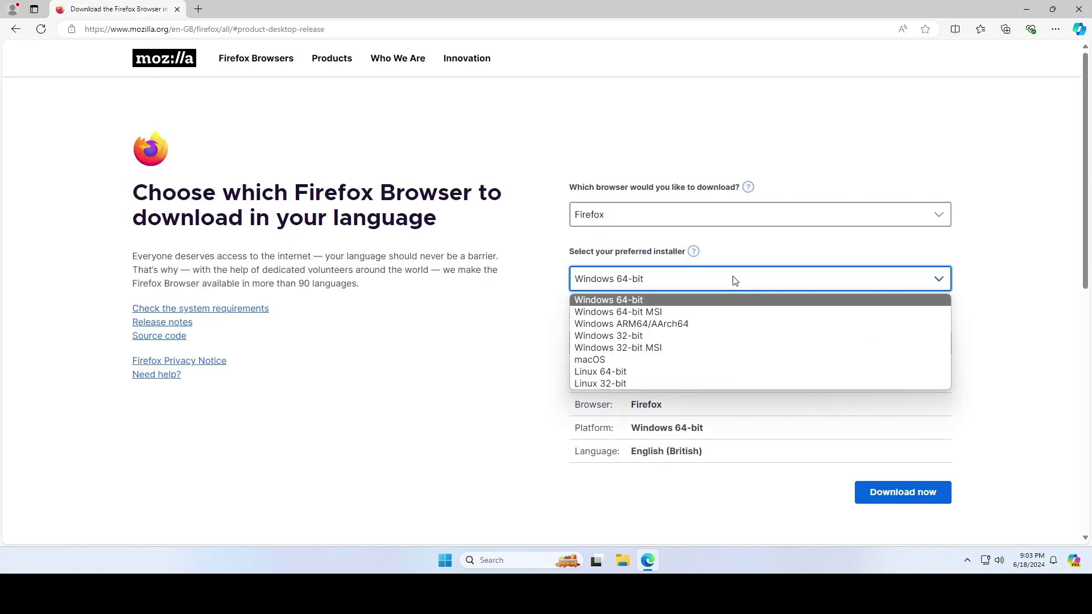
{"action": "left_click", "coordinate": [654, 312]}
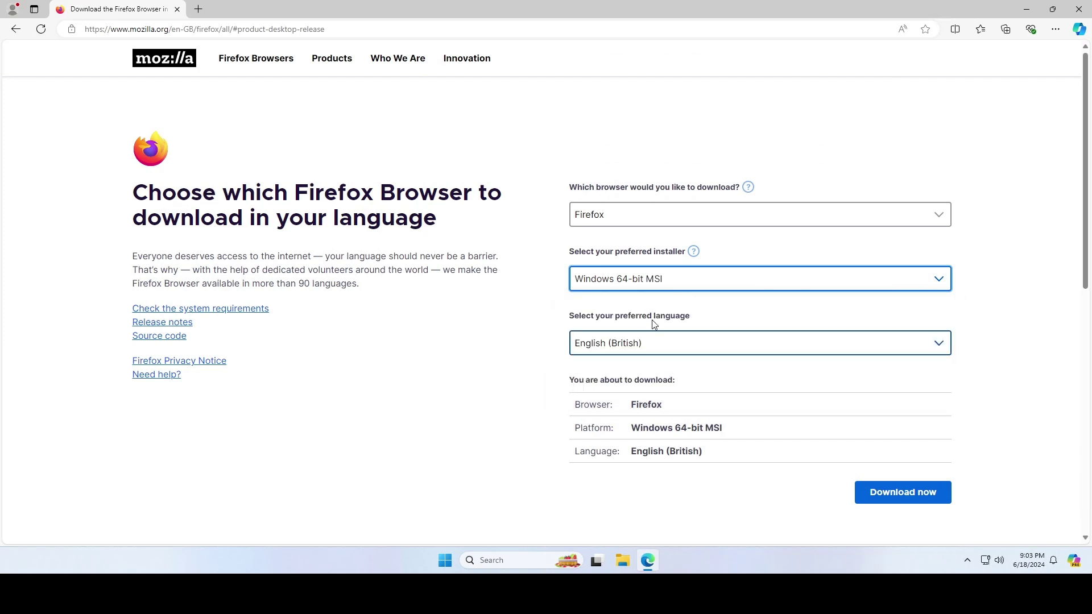
{"action": "left_click", "coordinate": [886, 494]}
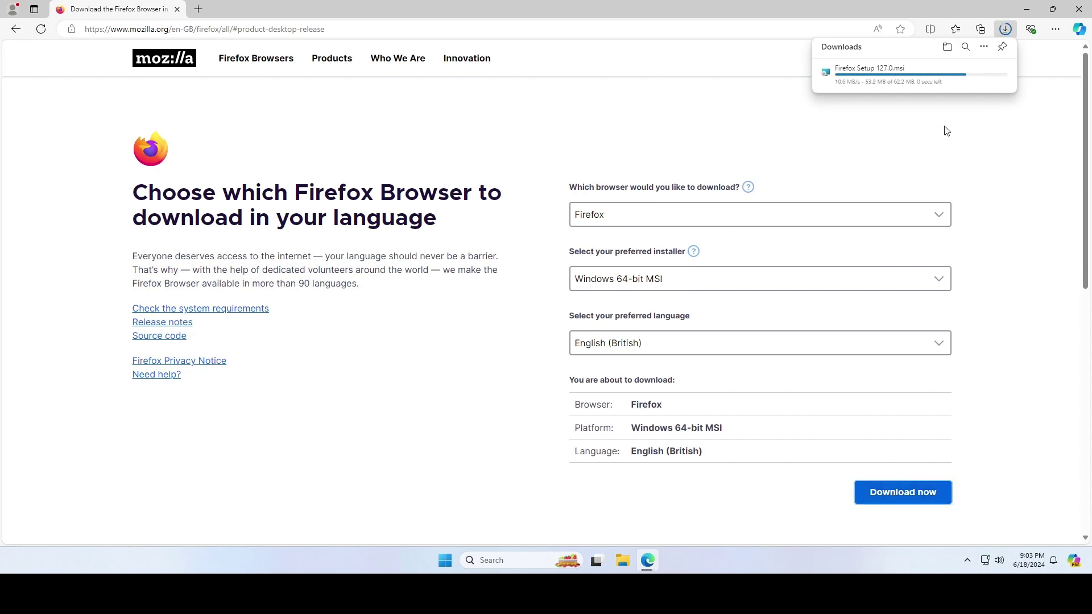
Step: Show the downloaded installer, then create a DeployFirefox folder on the C: drive
{"action": "mouse_move", "coordinate": [897, 83]}
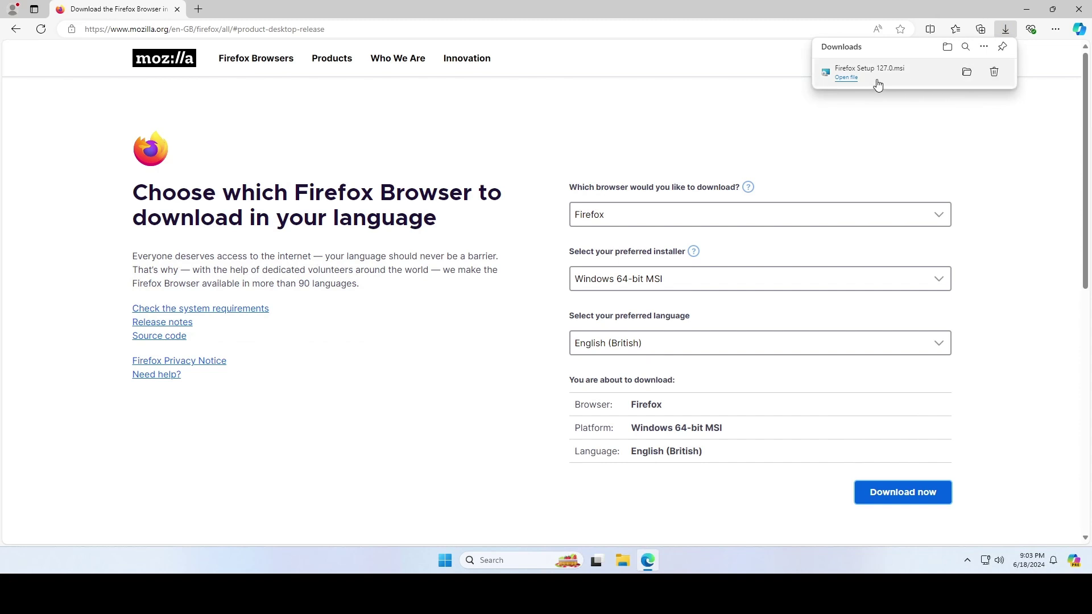
{"action": "left_click", "coordinate": [967, 73]}
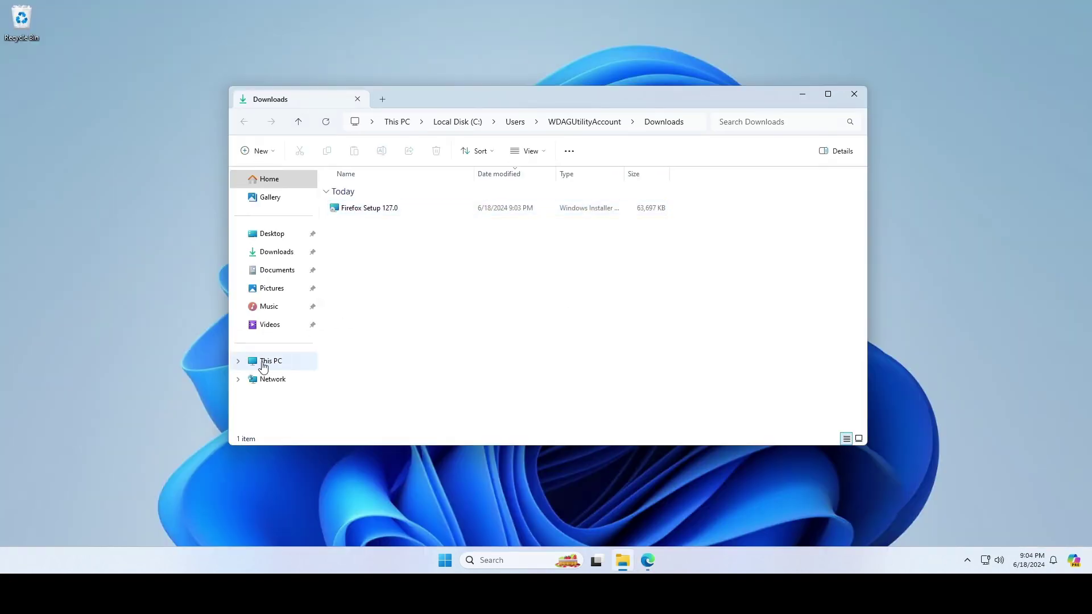
{"action": "left_click", "coordinate": [263, 366]}
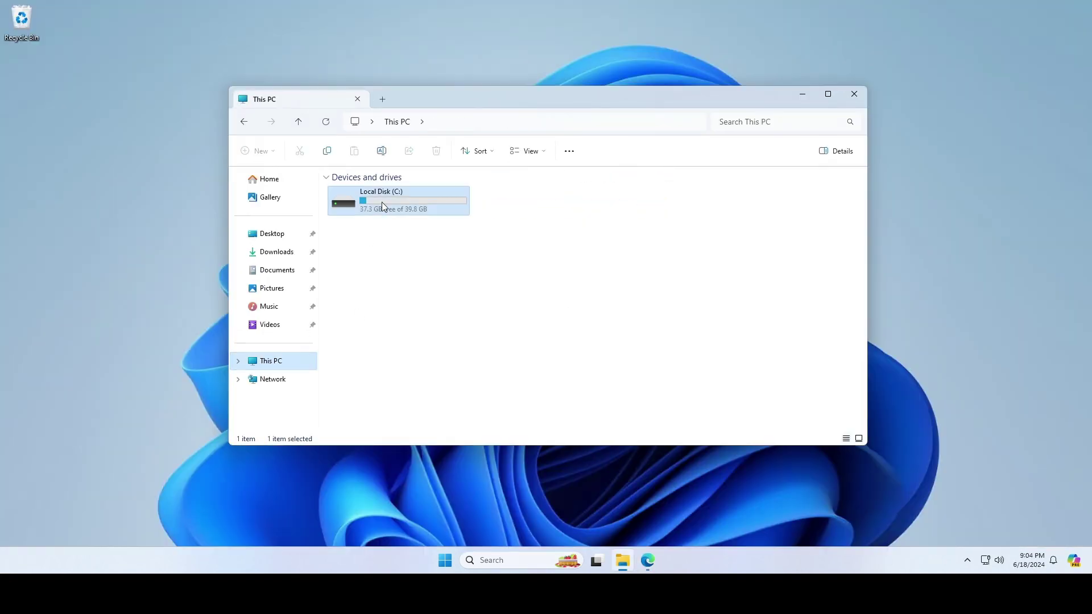
{"action": "double_click", "coordinate": [380, 202]}
{"action": "right_click", "coordinate": [365, 336]}
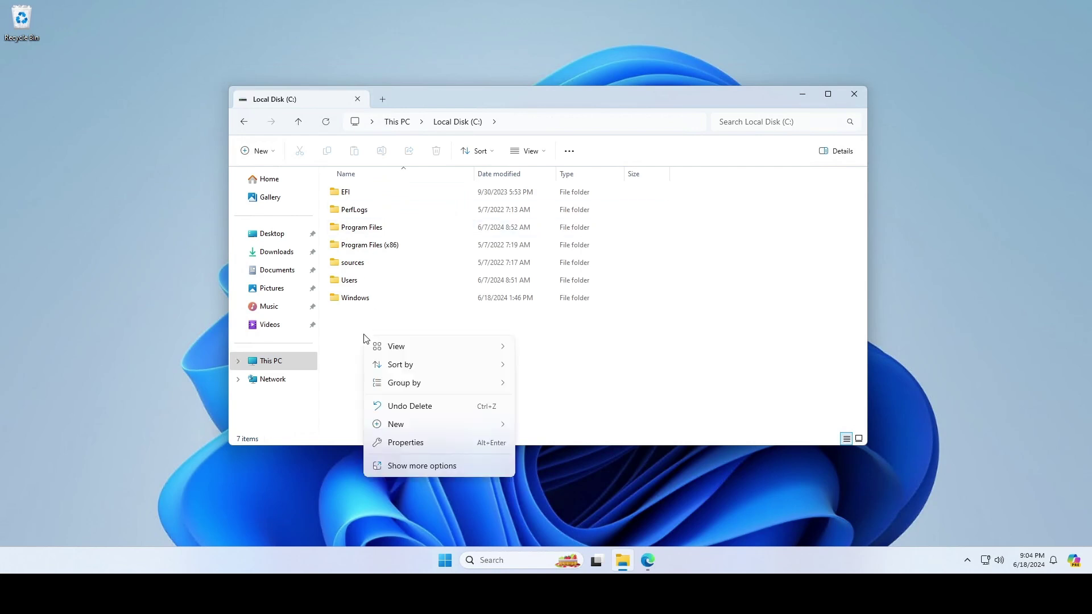
{"action": "mouse_move", "coordinate": [412, 425]}
{"action": "left_click", "coordinate": [546, 426]}
{"action": "type", "text": "DeployFiref"}
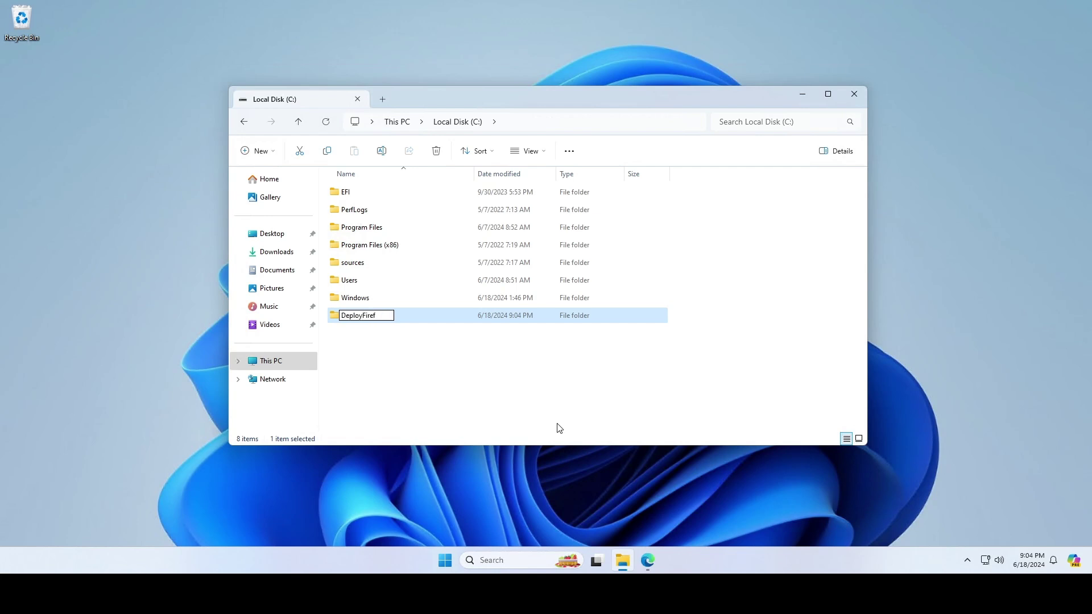
{"action": "type", "text": "ox"}
{"action": "key", "text": "Return"}
{"action": "left_click", "coordinate": [416, 371]}
Step: Create a second folder named Output on the C: drive
{"action": "right_click", "coordinate": [417, 370]}
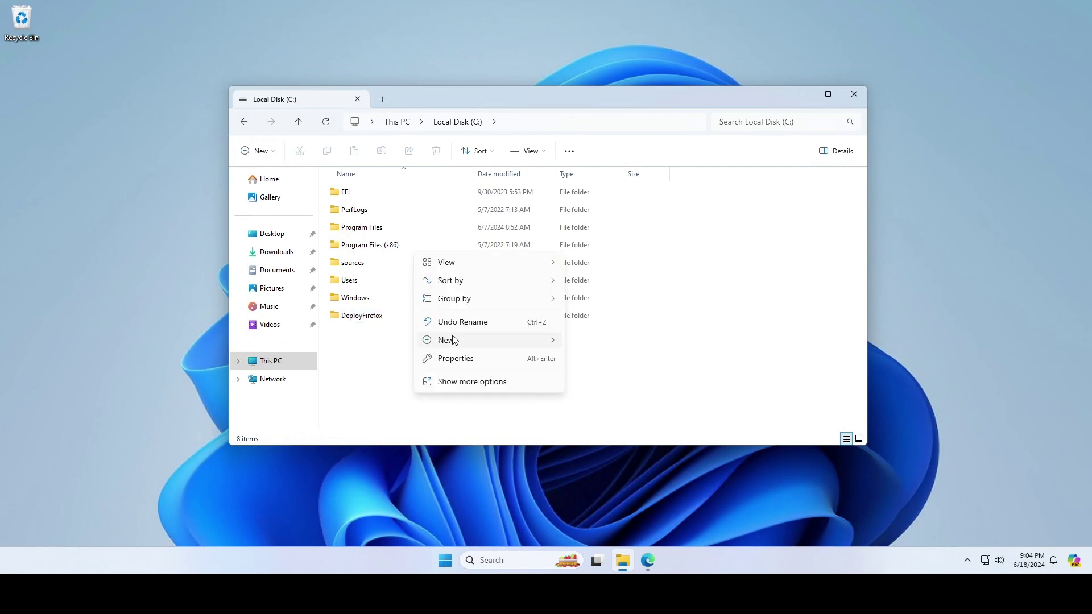
{"action": "mouse_move", "coordinate": [452, 339]}
{"action": "left_click", "coordinate": [578, 341]}
{"action": "type", "text": "Output"}
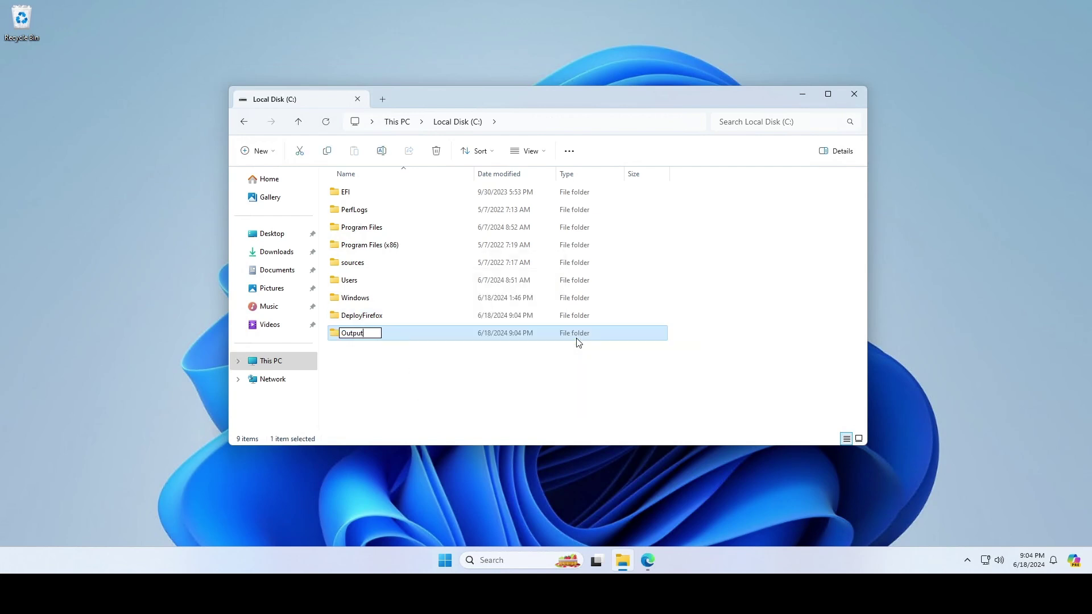
{"action": "key", "text": "Return"}
{"action": "left_click", "coordinate": [482, 372]}
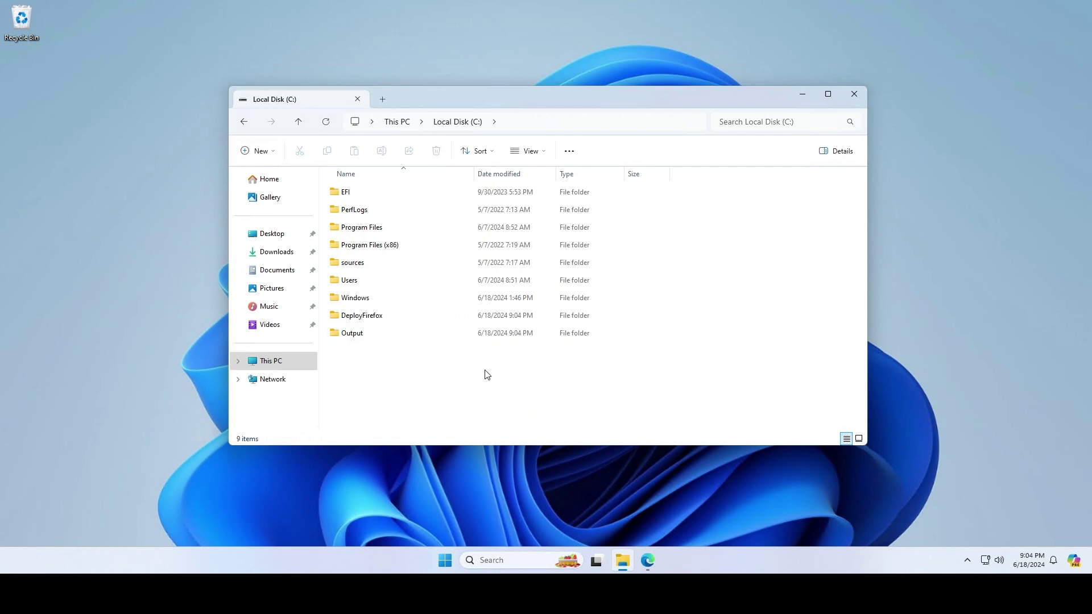
Step: Copy Firefox Setup 127.0 from Downloads into C:\DeployFirefox
{"action": "left_click", "coordinate": [266, 254]}
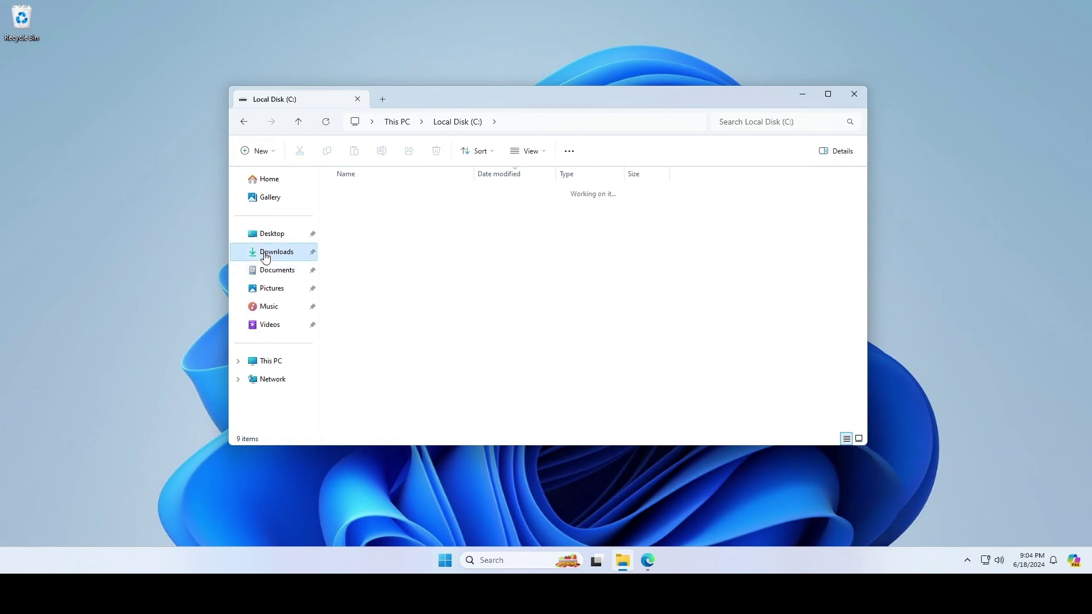
{"action": "left_click", "coordinate": [354, 212]}
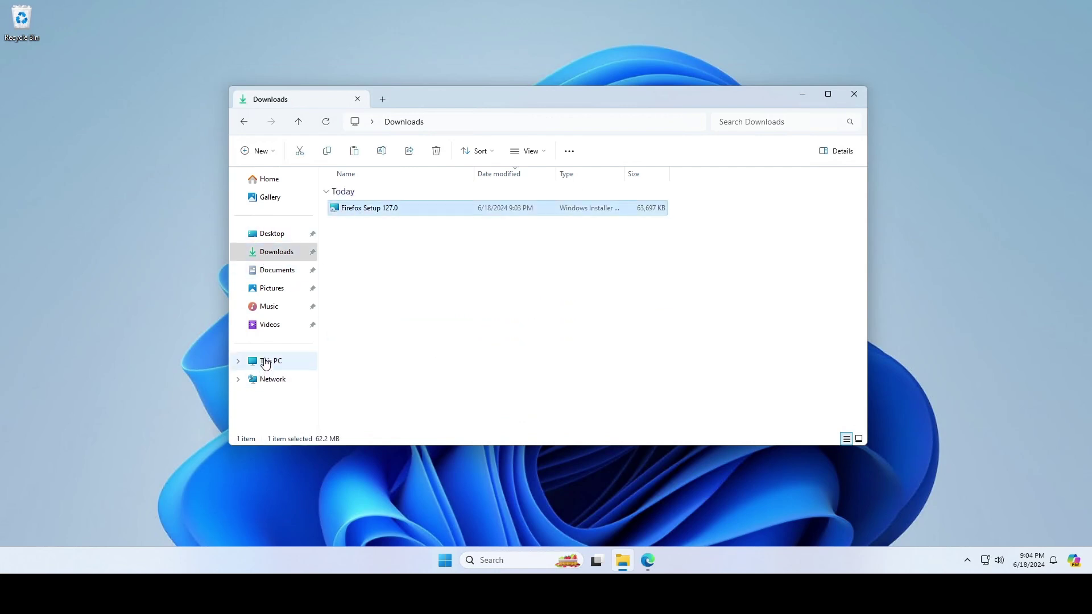
{"action": "left_click", "coordinate": [271, 360]}
{"action": "double_click", "coordinate": [378, 215]}
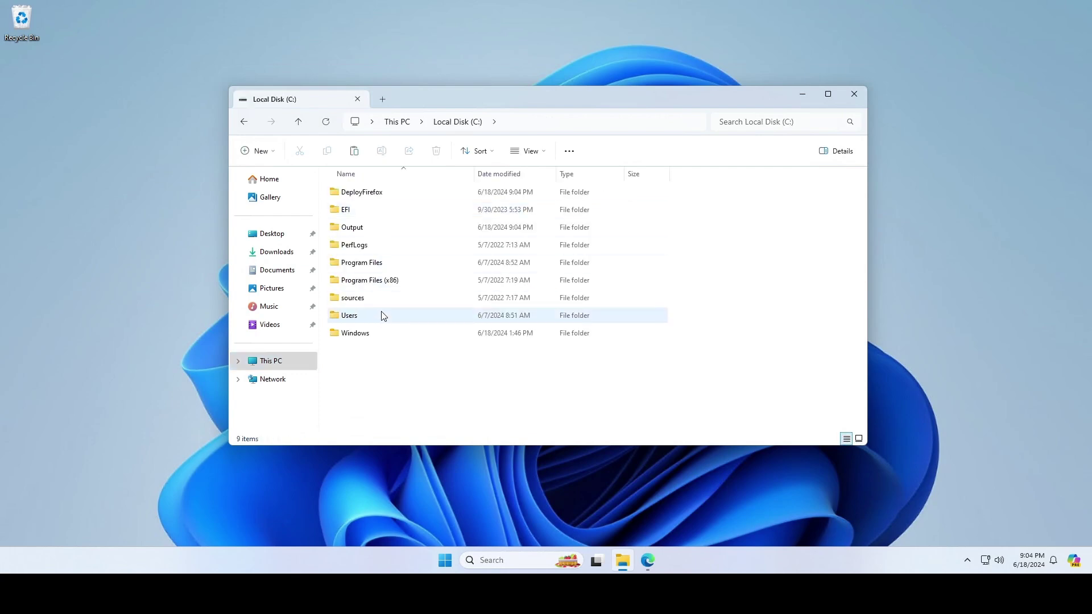
{"action": "left_click", "coordinate": [374, 196]}
{"action": "double_click", "coordinate": [375, 196]}
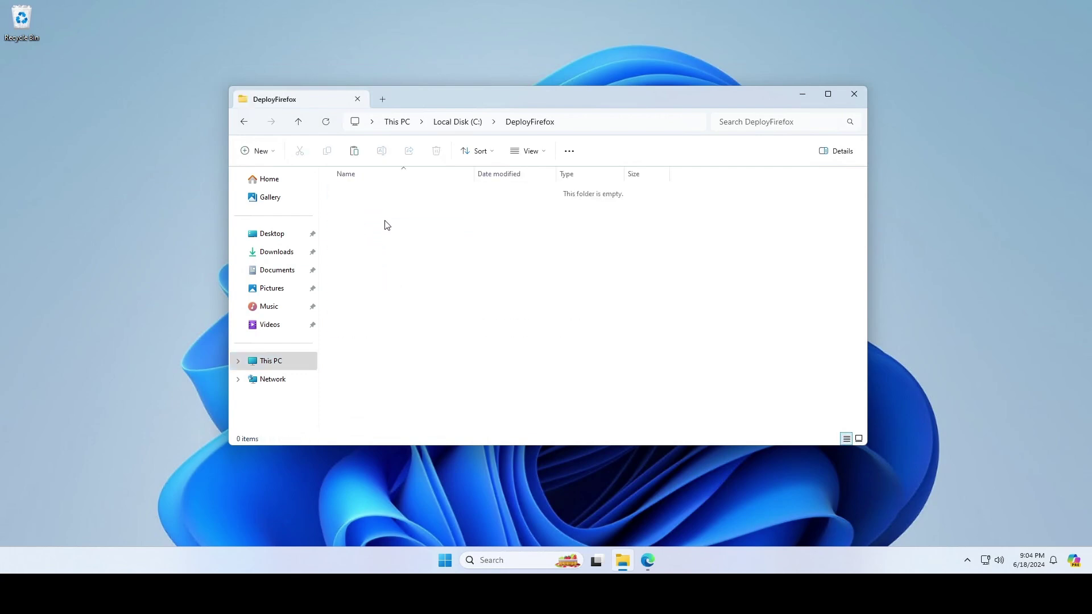
{"action": "left_click", "coordinate": [394, 263]}
{"action": "left_click_drag", "start_coordinate": [449, 251], "coordinate": [411, 277]}
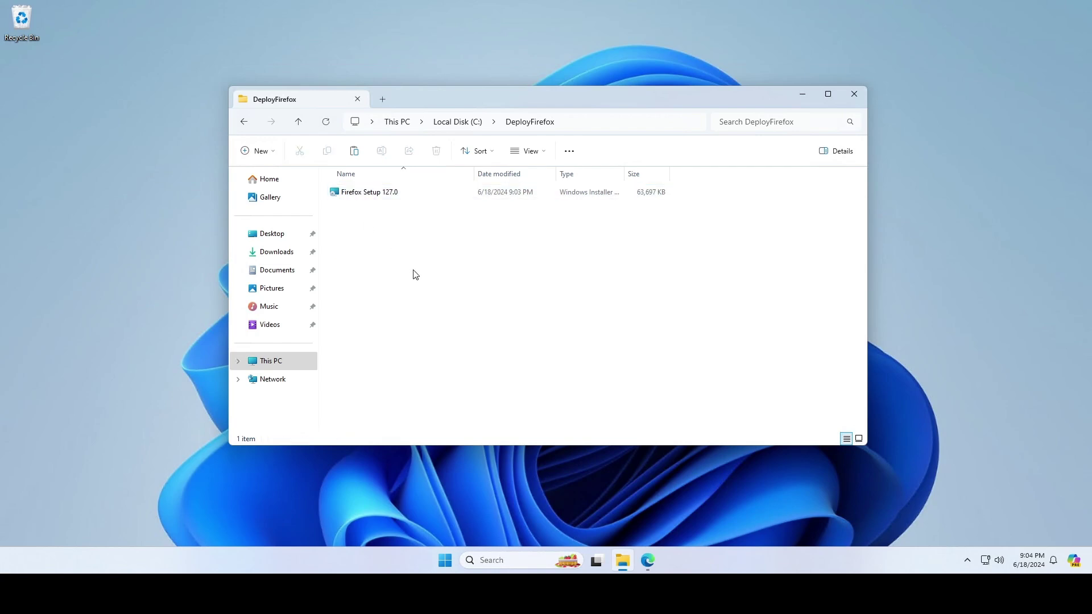
Step: Search the web for 'intune win app util' and open Microsoft's Win32 Content Prep Tool repository
{"action": "left_click", "coordinate": [651, 569]}
{"action": "key", "text": "ctrl+t"}
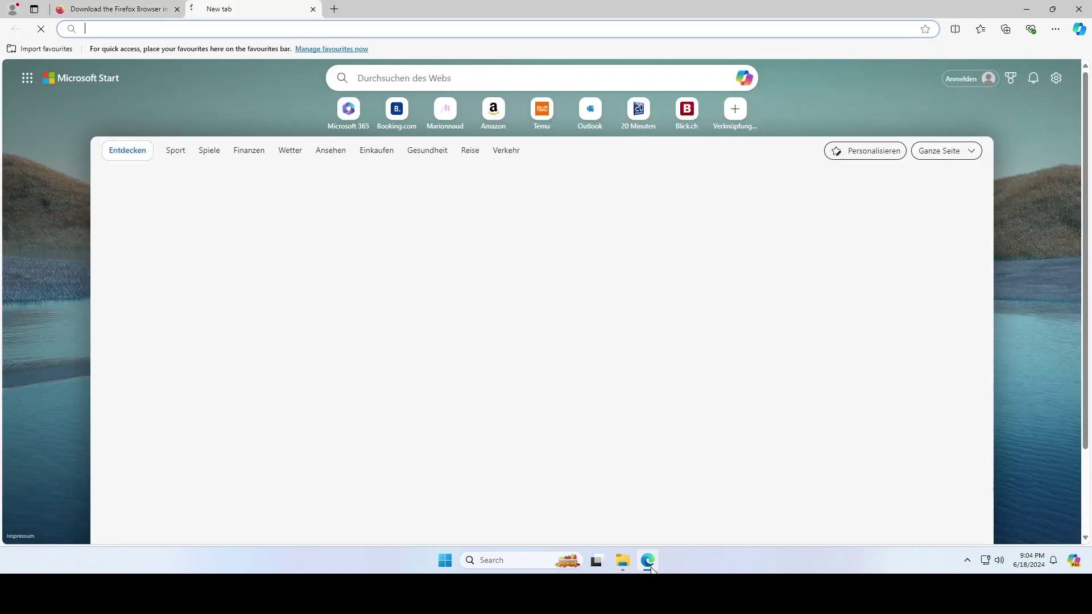
{"action": "type", "text": "intune win app util"}
{"action": "key", "text": "Return"}
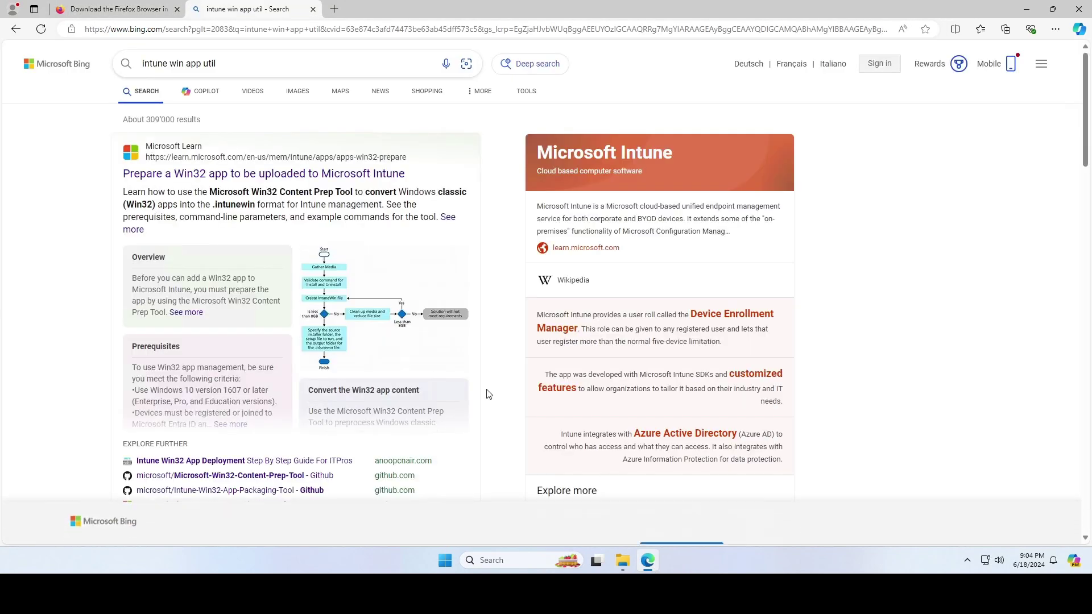
{"action": "left_click", "coordinate": [712, 472]}
{"action": "scroll", "coordinate": [300, 317], "scroll_direction": "down", "scroll_amount": 10}
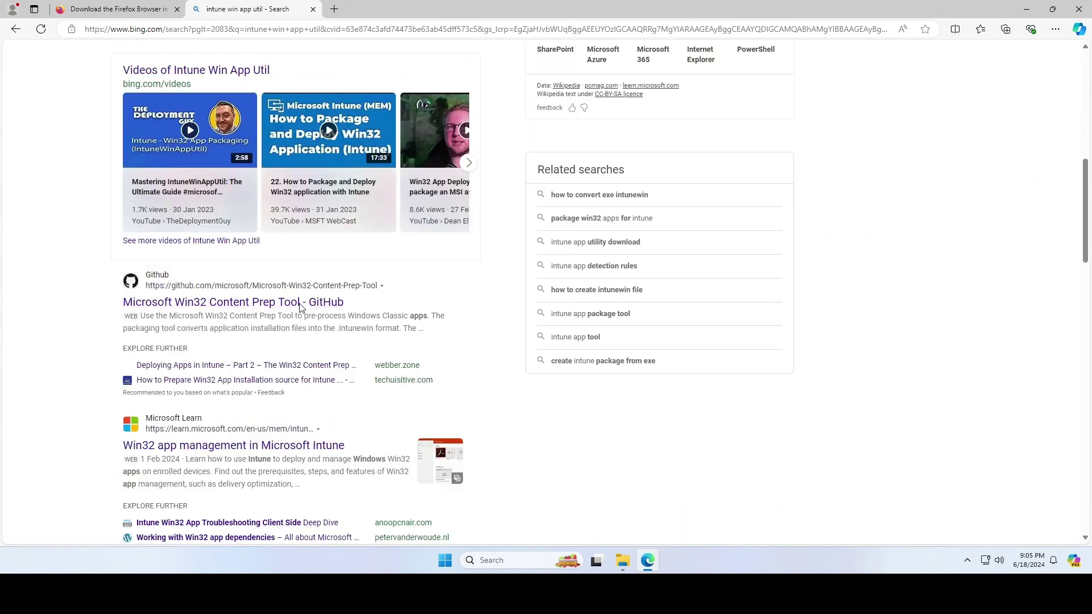
{"action": "left_click", "coordinate": [299, 305]}
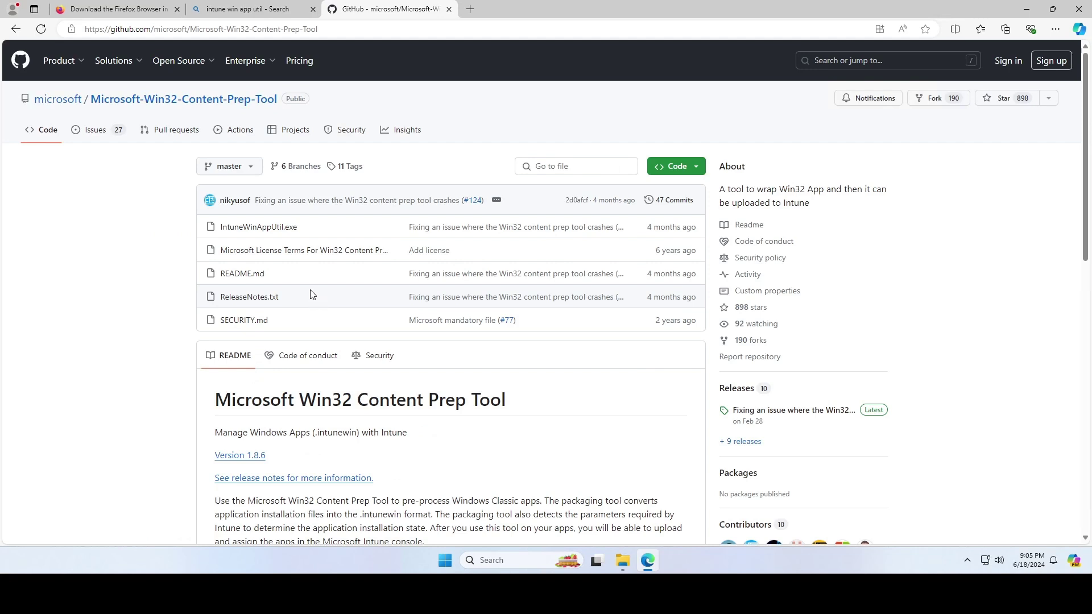
Step: Download IntuneWinAppUtil.exe and show it in the Downloads folder
{"action": "left_click", "coordinate": [241, 229]}
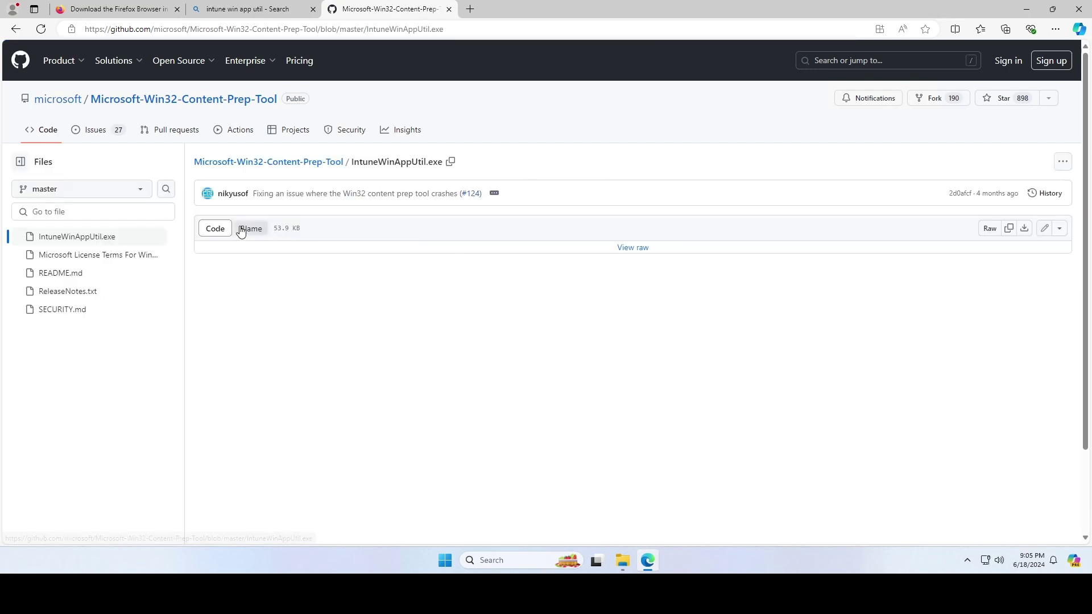
{"action": "left_click", "coordinate": [1025, 228]}
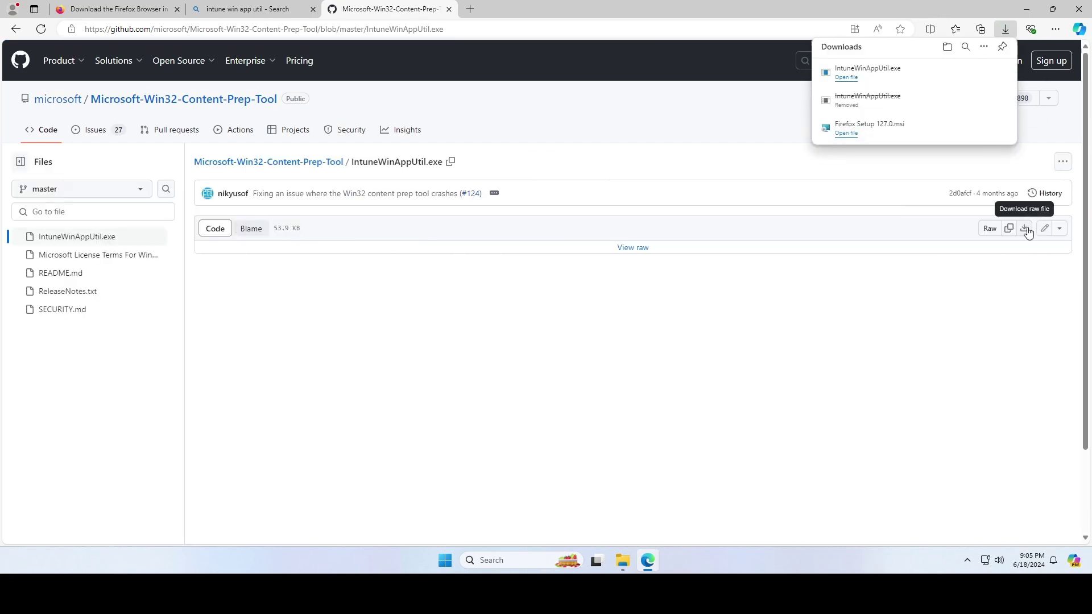
{"action": "left_click", "coordinate": [967, 72]}
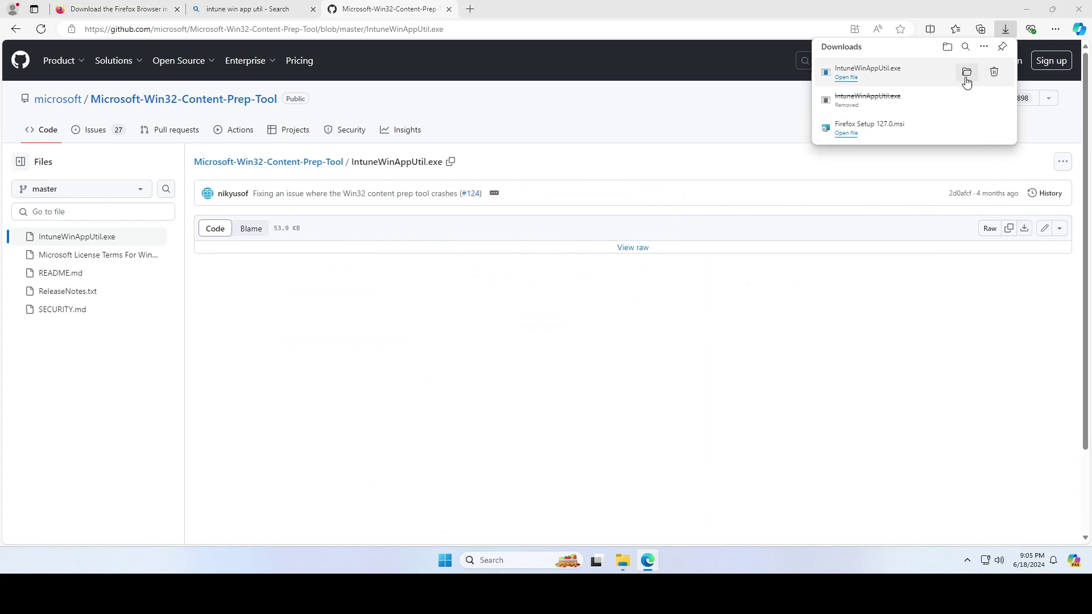
{"action": "left_click", "coordinate": [1026, 9]}
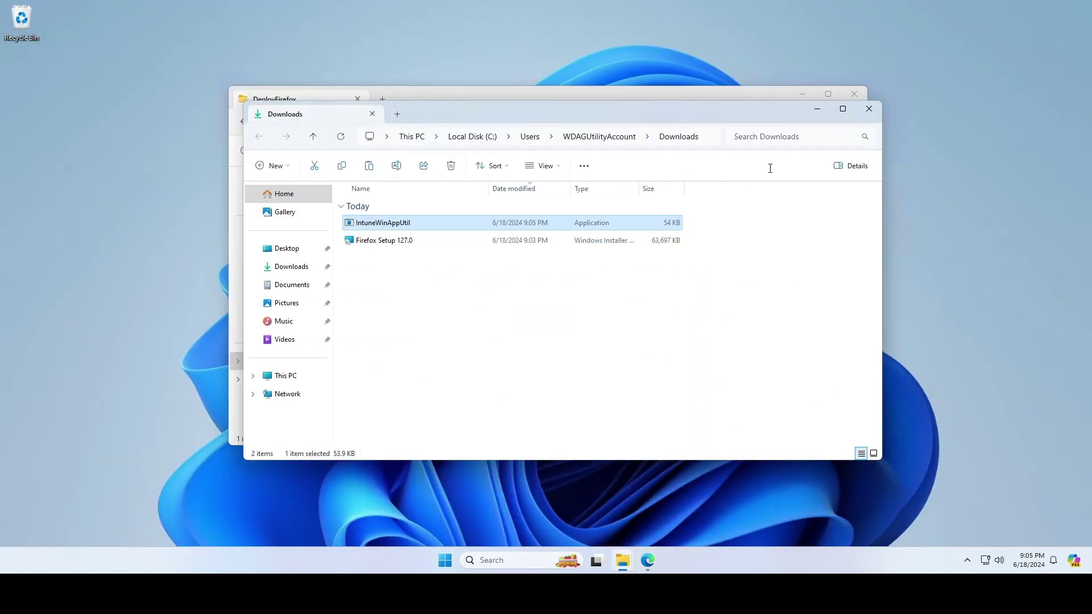
Step: Launch IntuneWinAppUtil.exe and enter C:\DeployFirefox as the source folder
{"action": "left_click", "coordinate": [489, 296]}
{"action": "left_click", "coordinate": [406, 226]}
{"action": "double_click", "coordinate": [402, 222]}
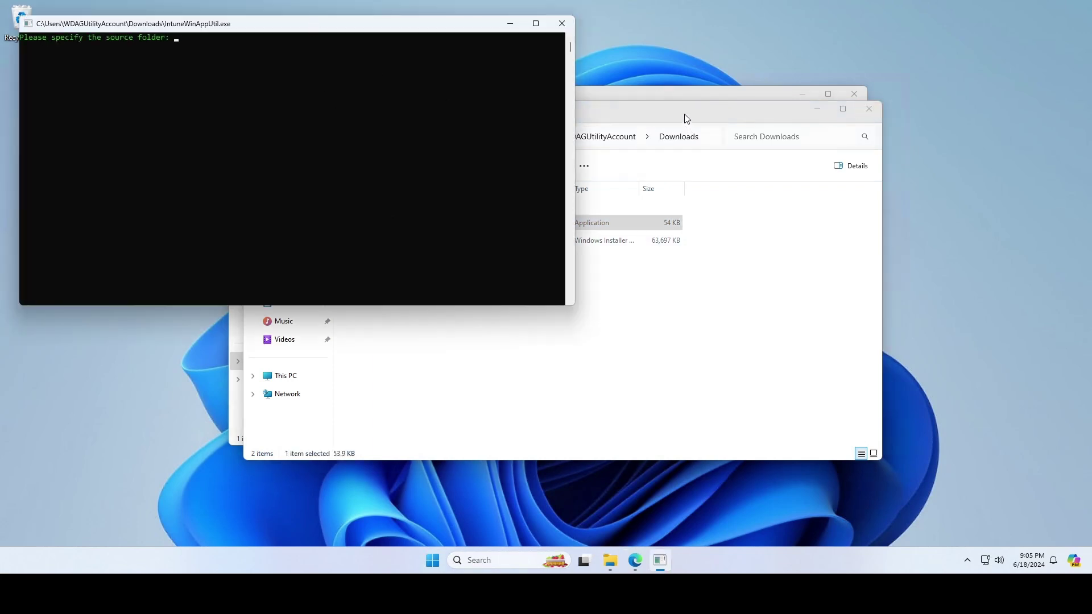
{"action": "left_click", "coordinate": [681, 95]}
{"action": "left_click_drag", "start_coordinate": [653, 97], "coordinate": [820, 118]}
{"action": "left_click", "coordinate": [754, 149]}
{"action": "key", "text": "ctrl+c"}
{"action": "left_click", "coordinate": [244, 110]}
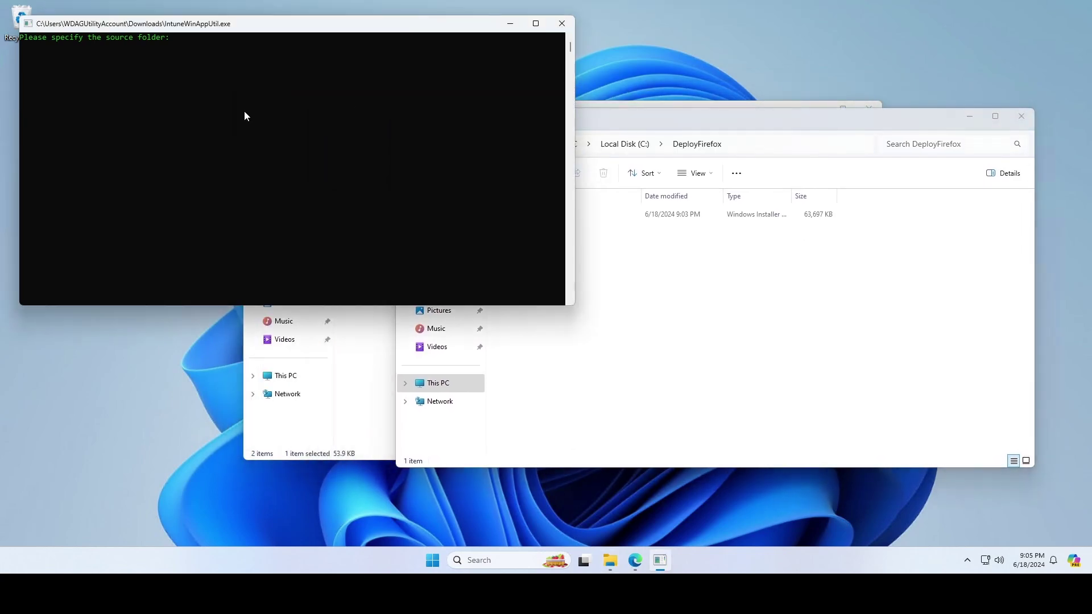
{"action": "right_click", "coordinate": [244, 110]}
{"action": "key", "text": "Return"}
Step: Enter Firefox Setup 127.0.msi as the setup file
{"action": "left_click", "coordinate": [747, 290]}
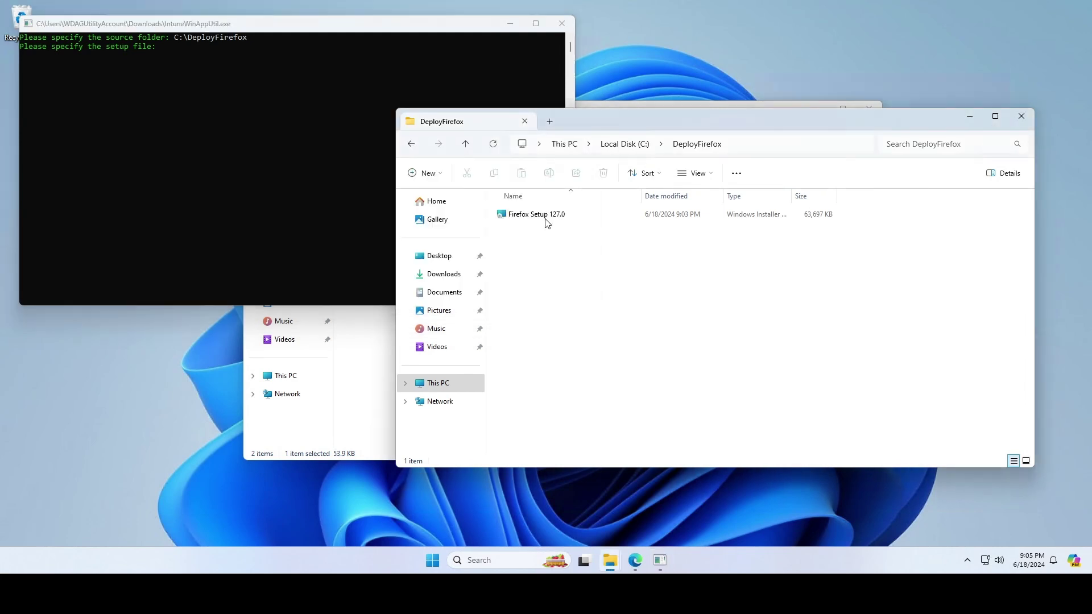
{"action": "left_click", "coordinate": [530, 215]}
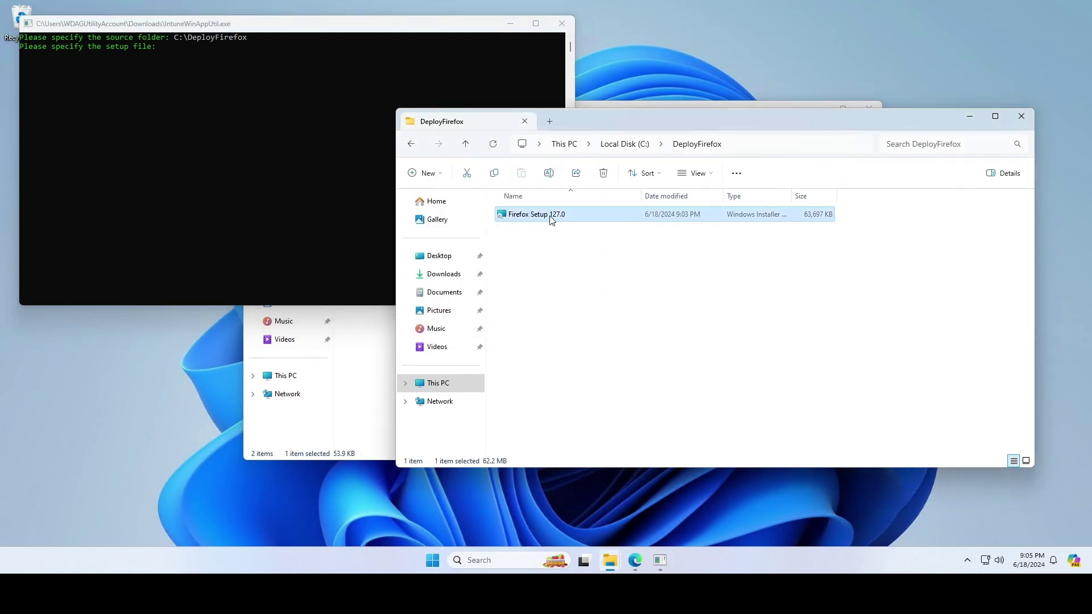
{"action": "key", "text": "F2"}
{"action": "key", "text": "ctrl+c"}
{"action": "left_click", "coordinate": [247, 134]}
{"action": "right_click", "coordinate": [247, 134]}
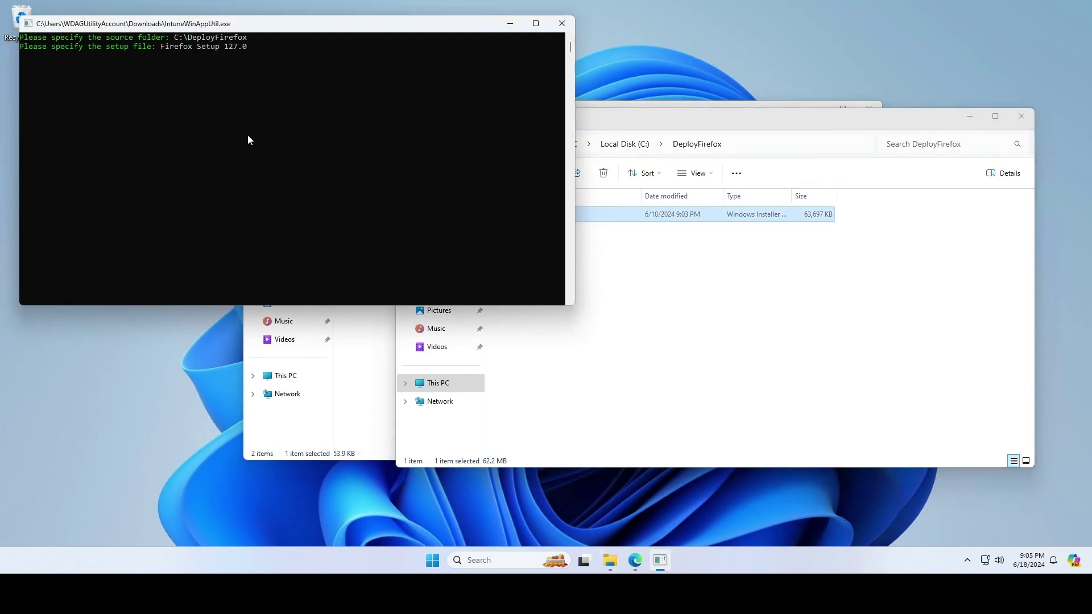
{"action": "type", "text": ".msi"}
{"action": "key", "text": "Return"}
Step: Set C:\Output as the output folder and answer N to the catalog prompt to start packaging
{"action": "left_click", "coordinate": [638, 208]}
{"action": "left_click", "coordinate": [624, 143]}
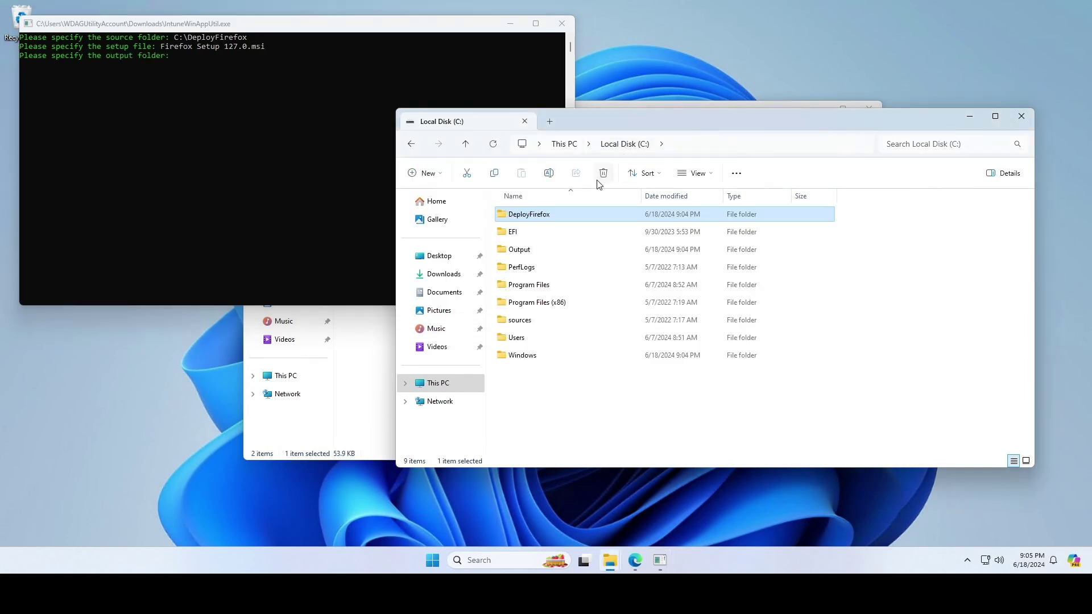
{"action": "double_click", "coordinate": [537, 249]}
{"action": "left_click", "coordinate": [731, 149]}
{"action": "key", "text": "ctrl+c"}
{"action": "left_click", "coordinate": [250, 142]}
{"action": "key", "text": "ctrl+v"}
{"action": "key", "text": "Return"}
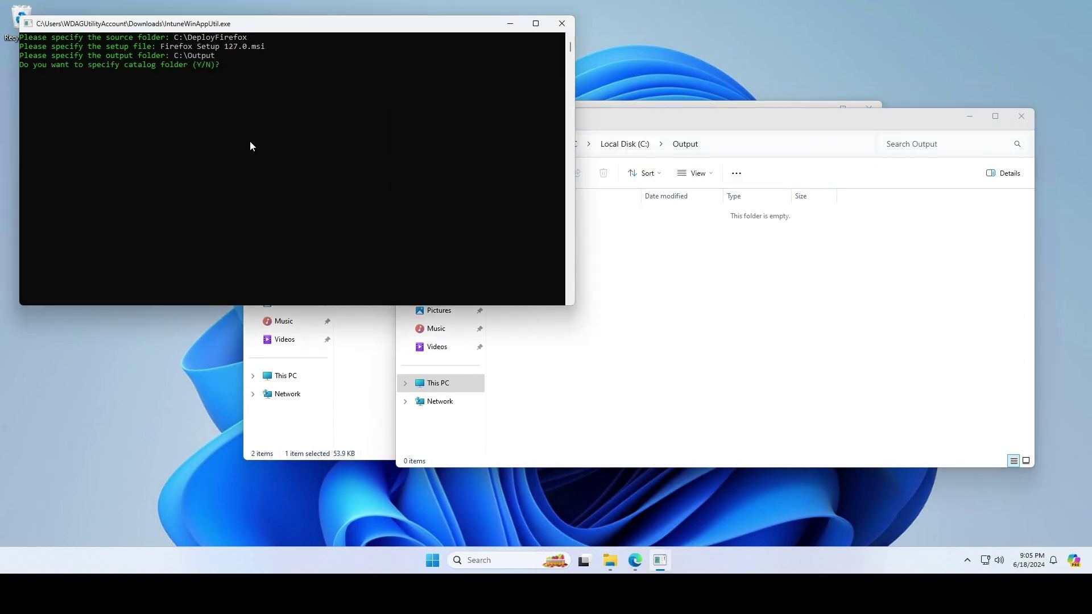
{"action": "type", "text": "N"}
{"action": "key", "text": "Return"}
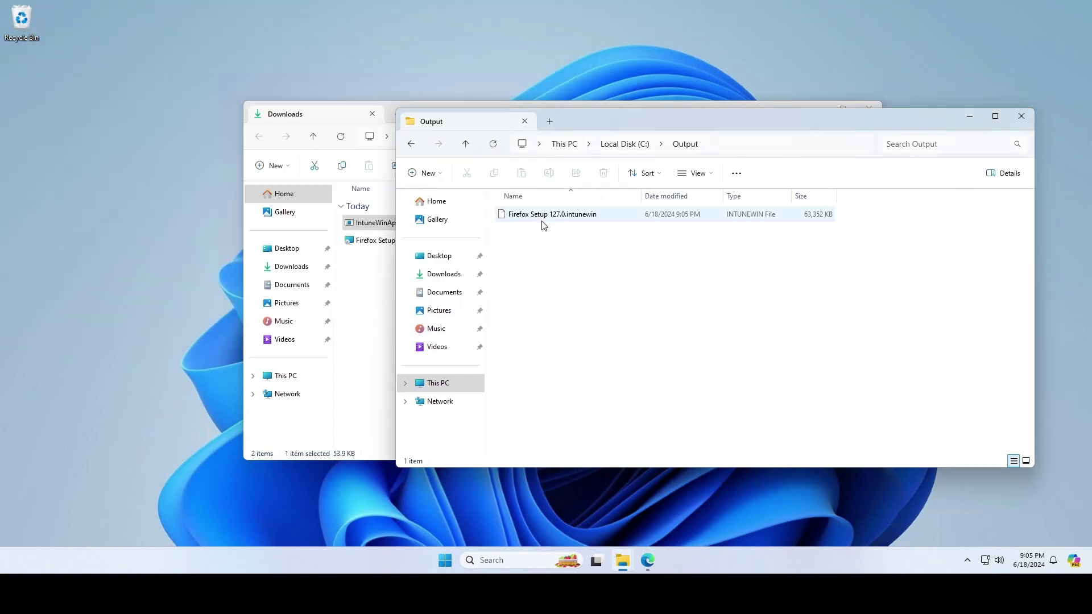
Step: Check the new Firefox Setup 127.0.intunewin package in C:\Output
{"action": "left_click", "coordinate": [543, 223]}
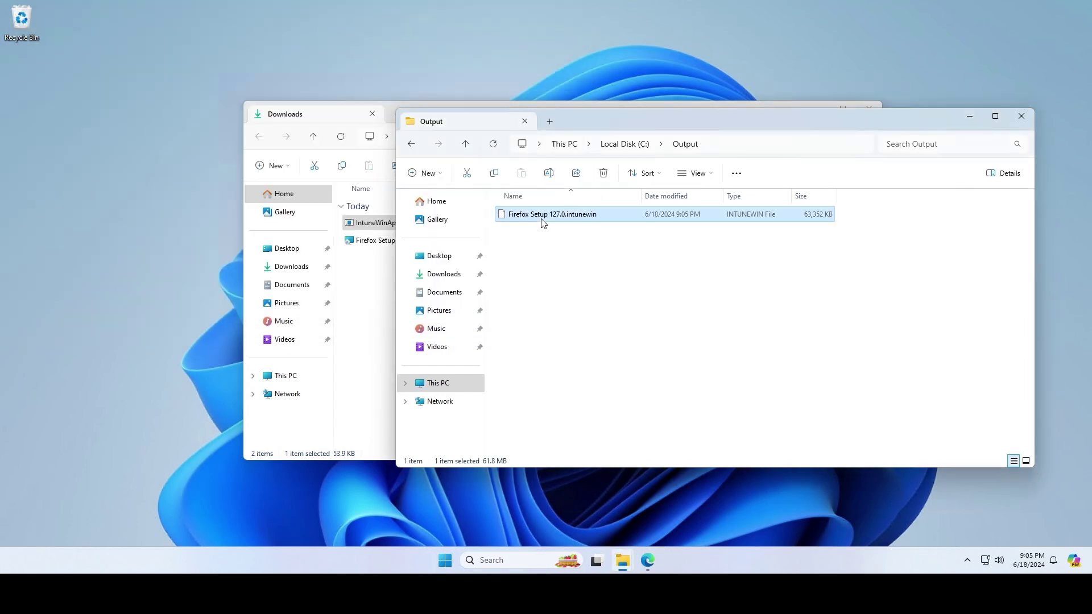
{"action": "left_click", "coordinate": [587, 266]}
{"action": "left_click", "coordinate": [555, 219]}
{"action": "left_click", "coordinate": [580, 272]}
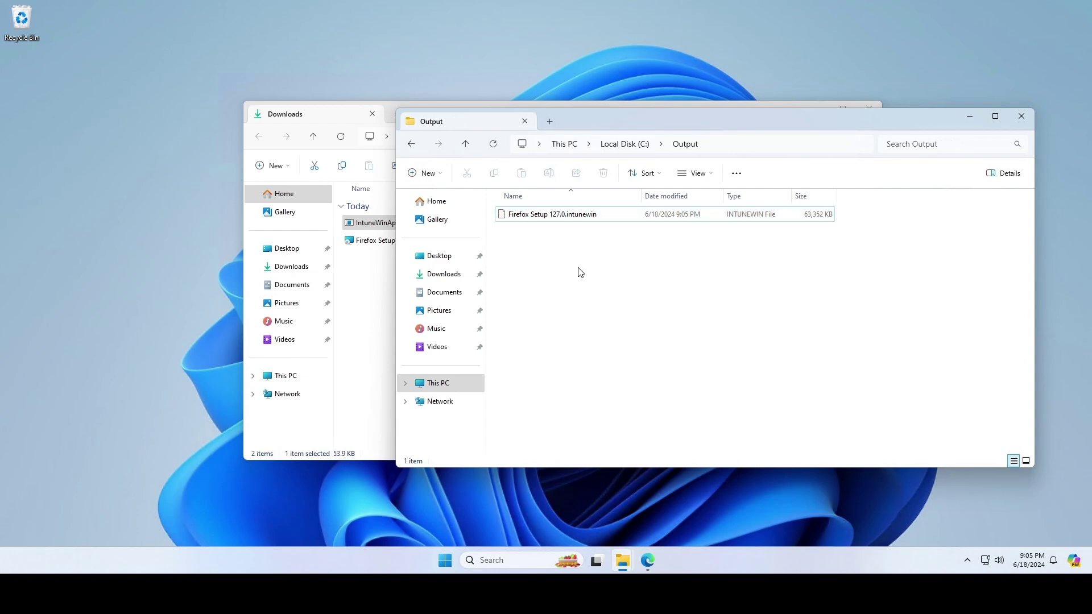
Step: Minimise the Explorer windows and go to intune.microsoft.com in a new Edge tab
{"action": "left_click", "coordinate": [817, 108]}
{"action": "left_click", "coordinate": [968, 119]}
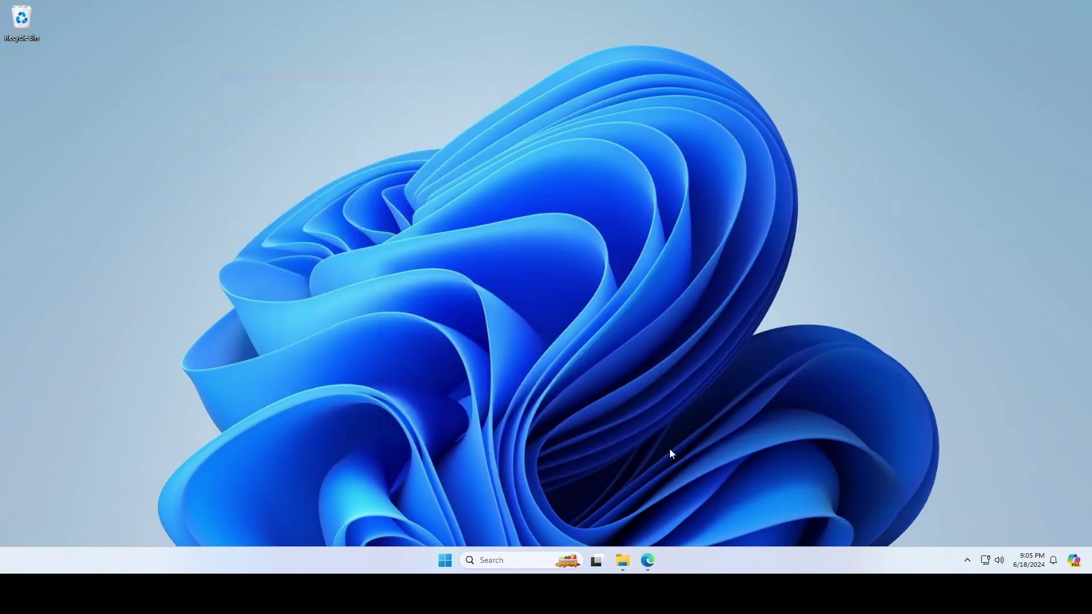
{"action": "left_click", "coordinate": [649, 558]}
{"action": "key", "text": "ctrl+t"}
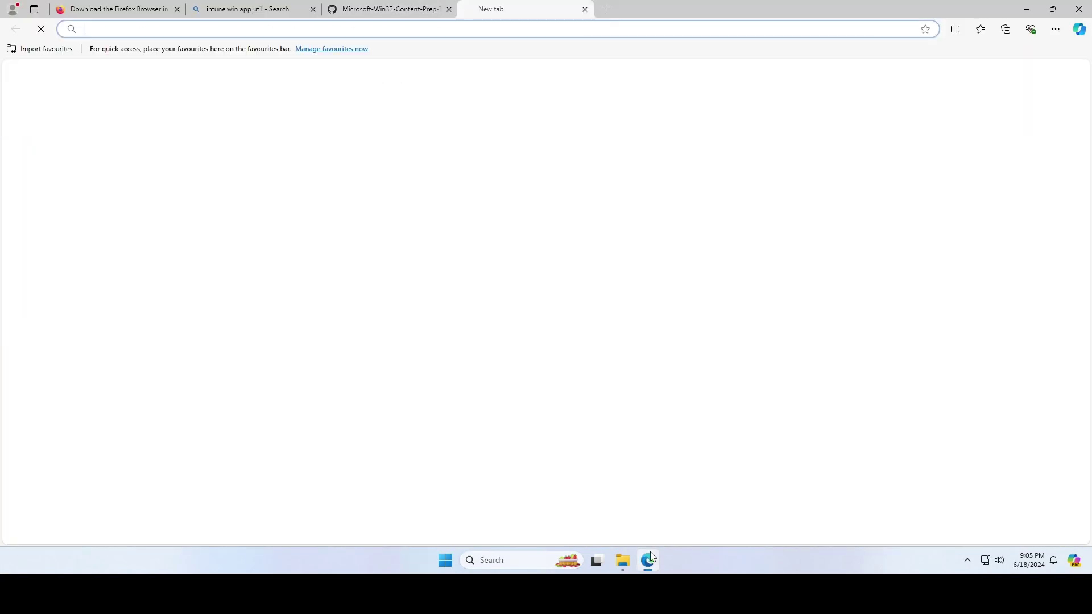
{"action": "type", "text": "intune.microsoft.com"}
{"action": "key", "text": "Return"}
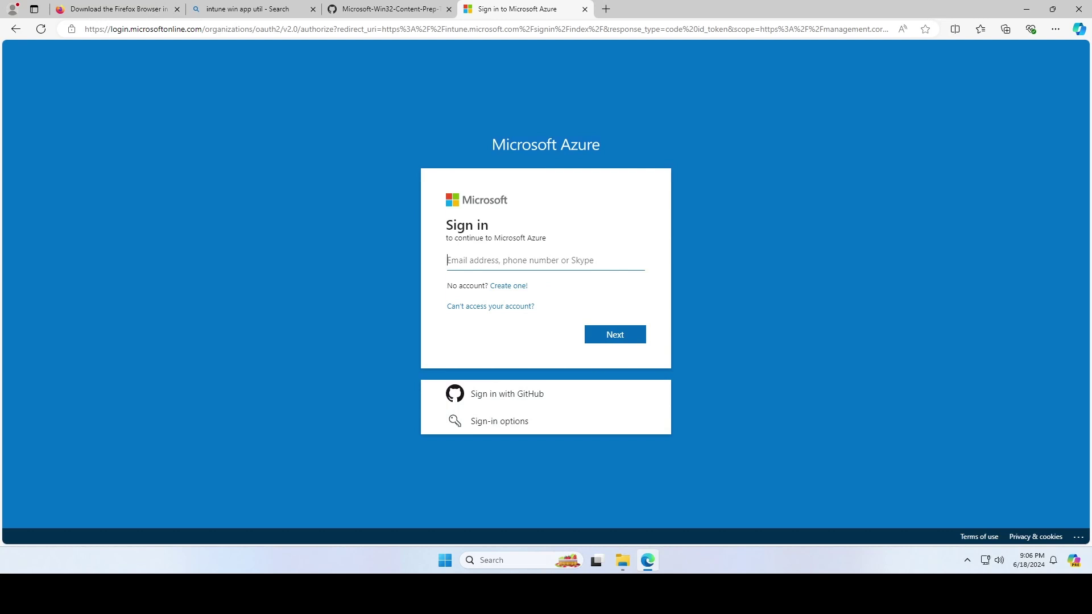
Step: Sign in with the admin account's e-mail and password and choose to stay signed in
{"action": "key", "text": "ctrl+v"}
{"action": "left_click", "coordinate": [612, 333]}
{"action": "key", "text": "ctrl+v"}
{"action": "left_click", "coordinate": [621, 362]}
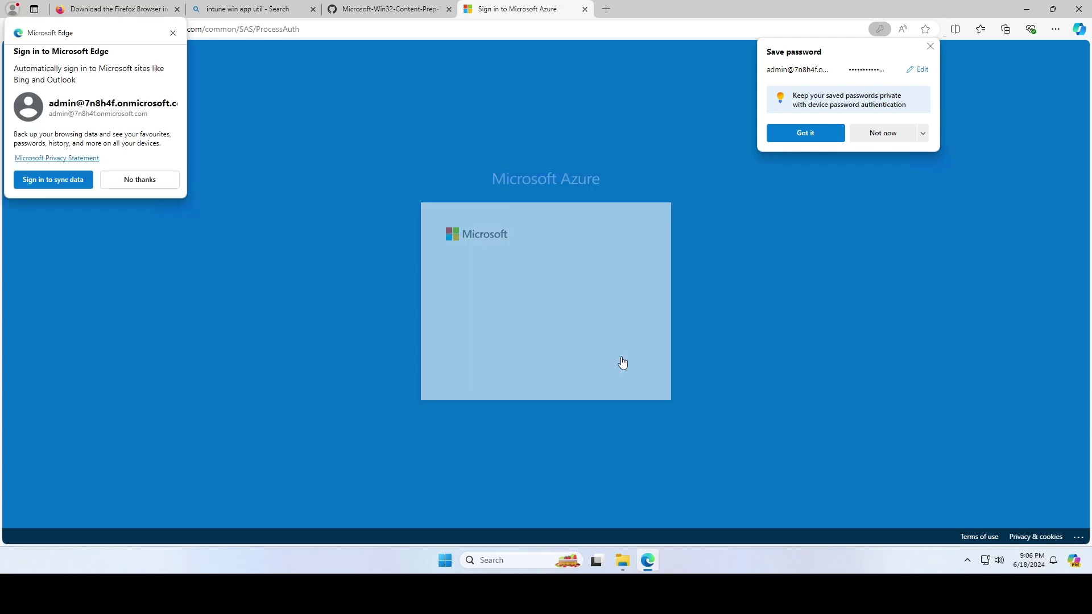
{"action": "left_click", "coordinate": [619, 365]}
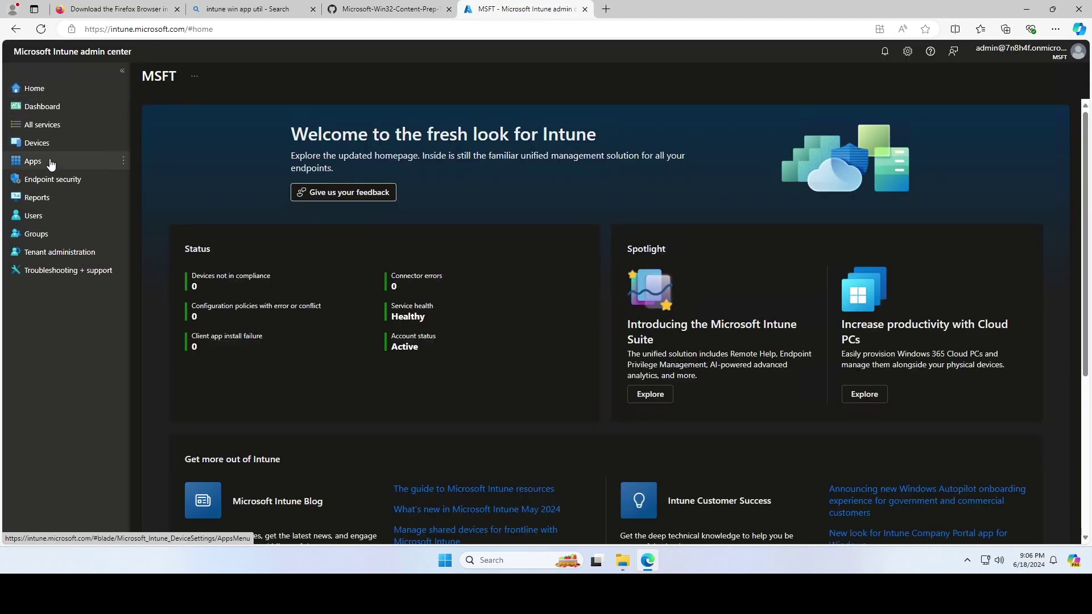
Step: Start adding a new Windows app (Win32) under Apps > Windows
{"action": "left_click", "coordinate": [51, 163]}
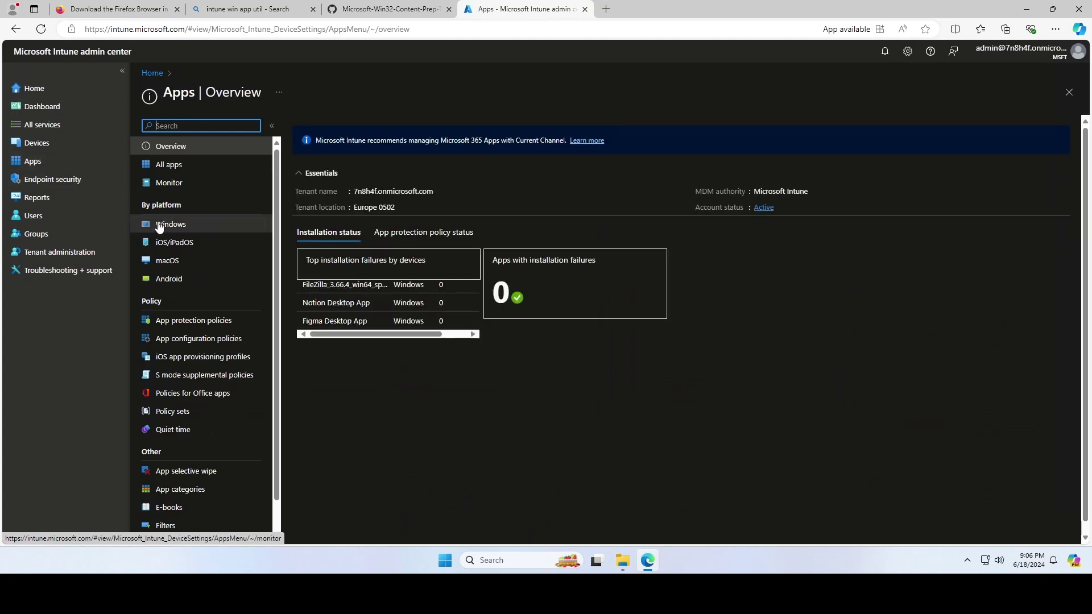
{"action": "left_click", "coordinate": [168, 223]}
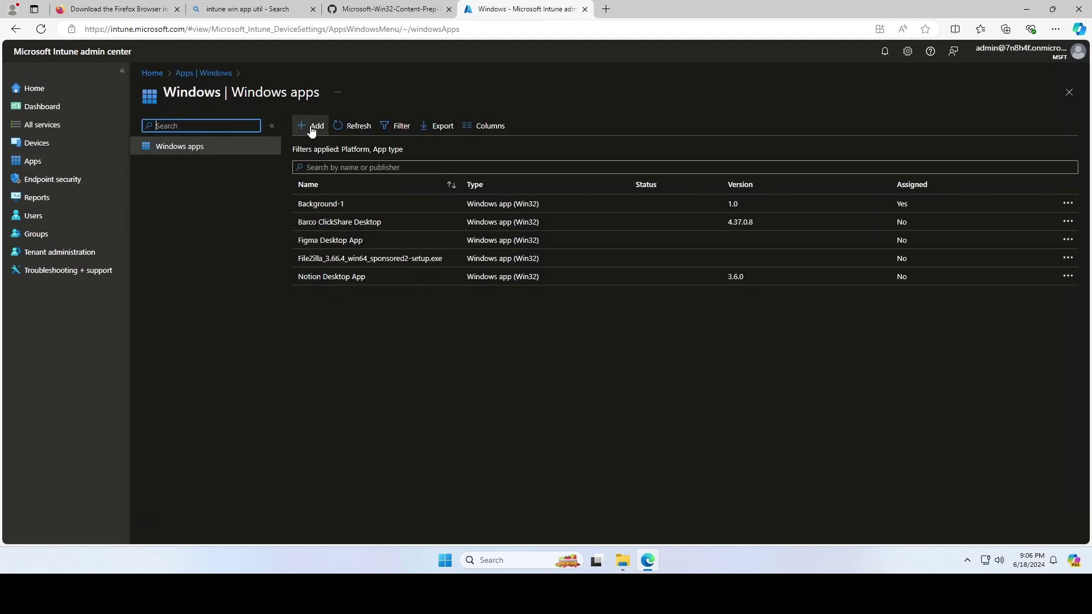
{"action": "left_click", "coordinate": [312, 128]}
{"action": "left_click", "coordinate": [799, 132]}
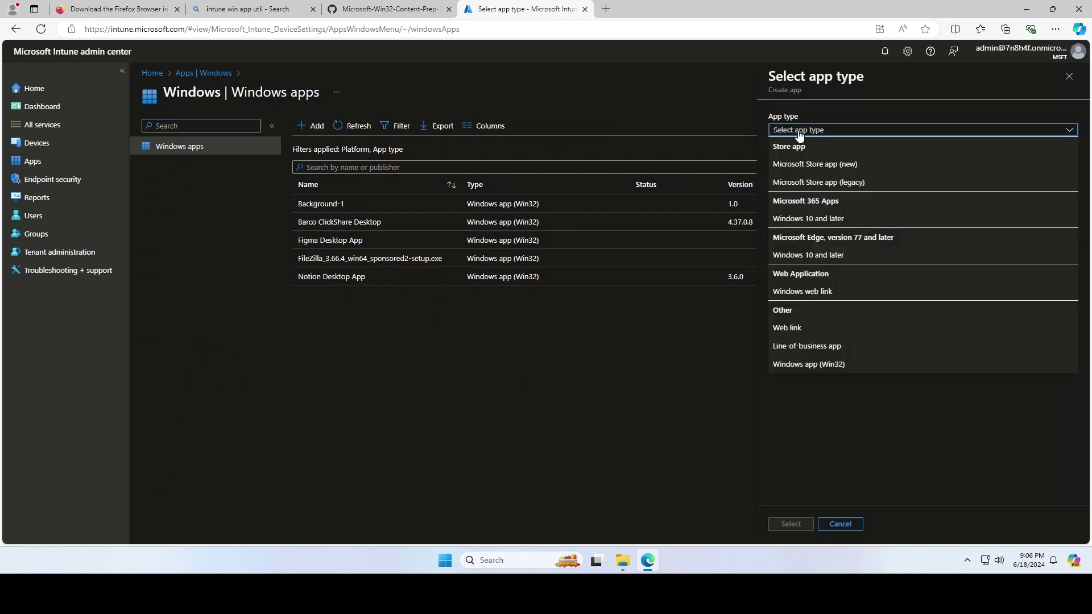
{"action": "left_click", "coordinate": [826, 365]}
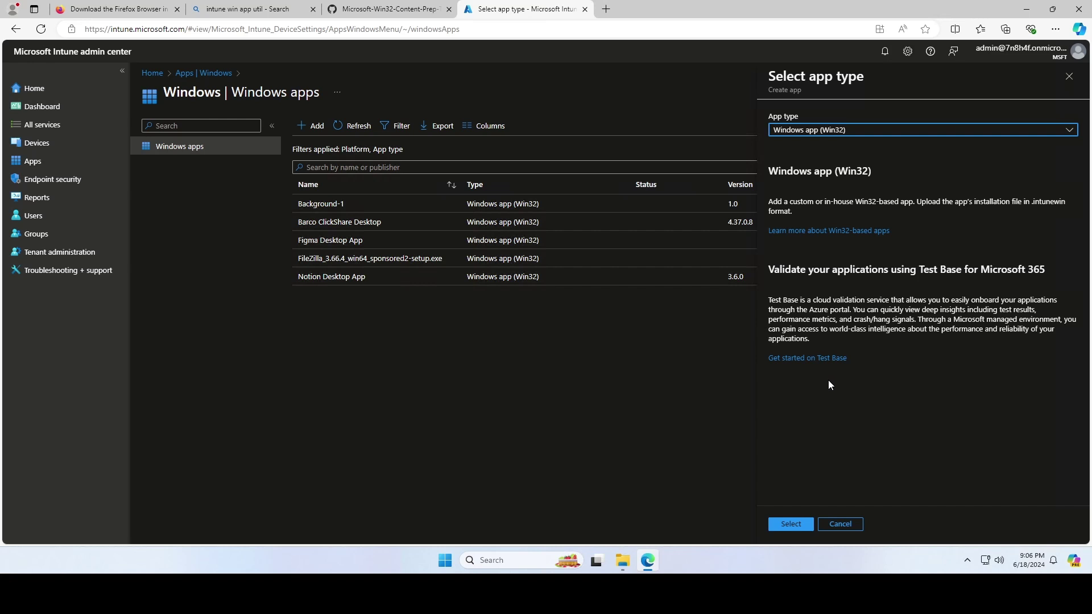
{"action": "left_click", "coordinate": [788, 524]}
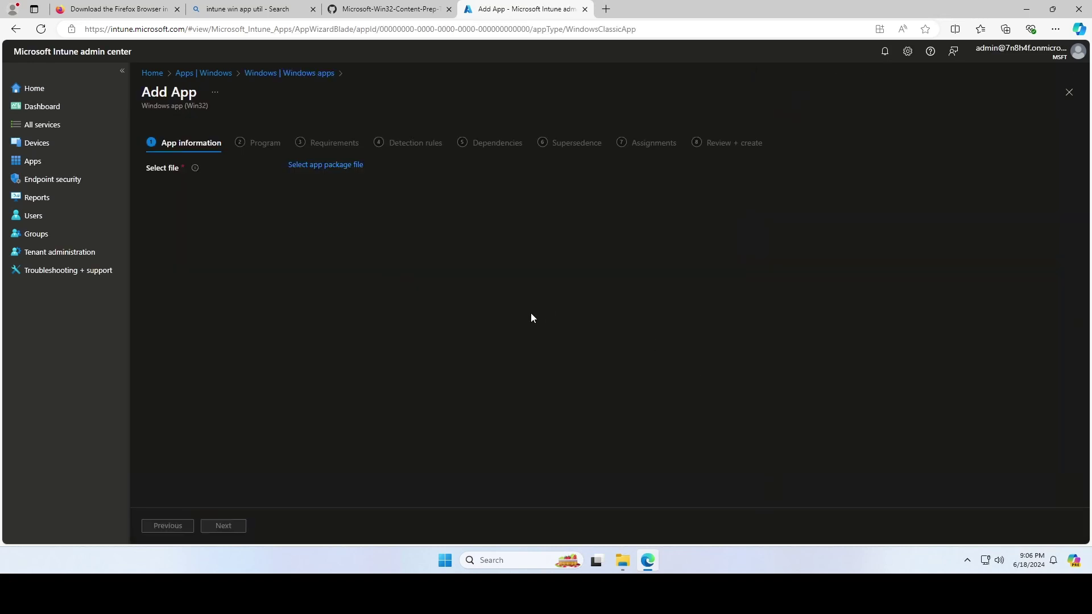
Step: Select C:\Output\Firefox Setup 127.0.intunewin as the app package file
{"action": "left_click", "coordinate": [328, 168]}
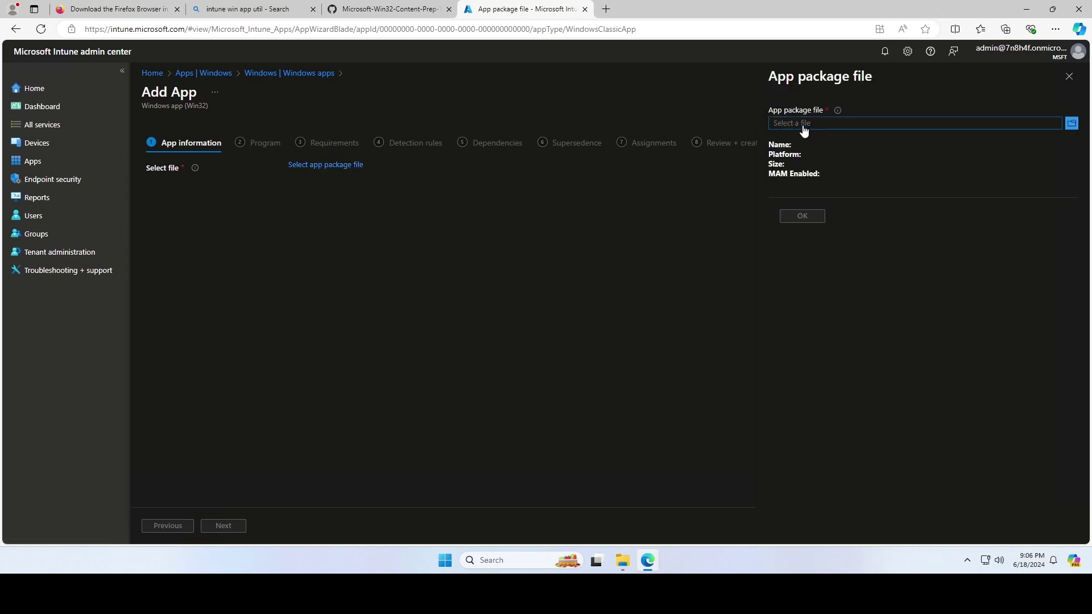
{"action": "left_click", "coordinate": [804, 130]}
{"action": "scroll", "coordinate": [34, 176], "scroll_direction": "down", "scroll_amount": 2}
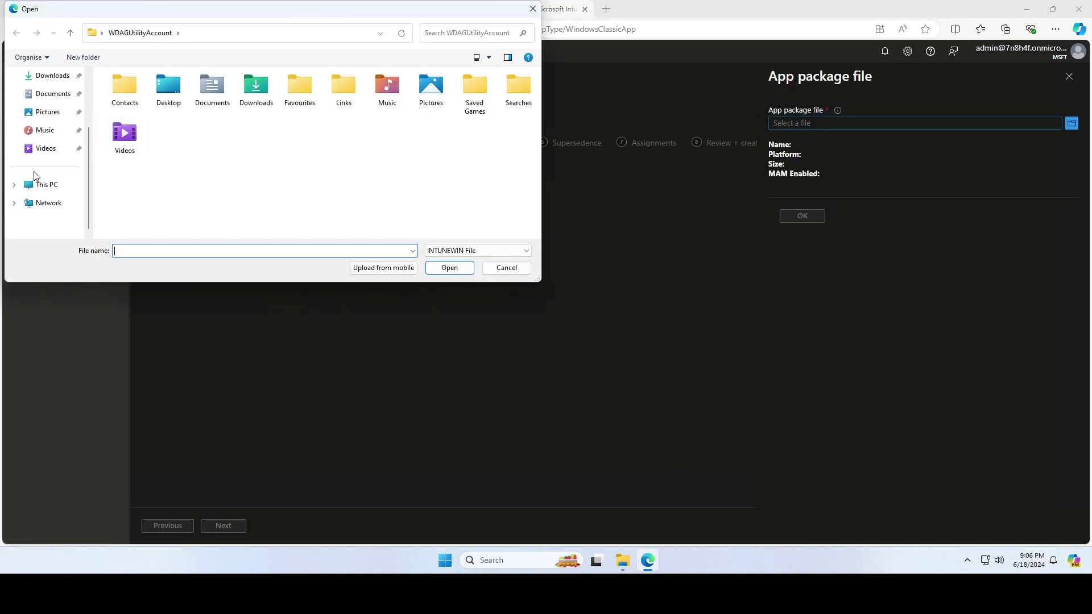
{"action": "left_click", "coordinate": [43, 184]}
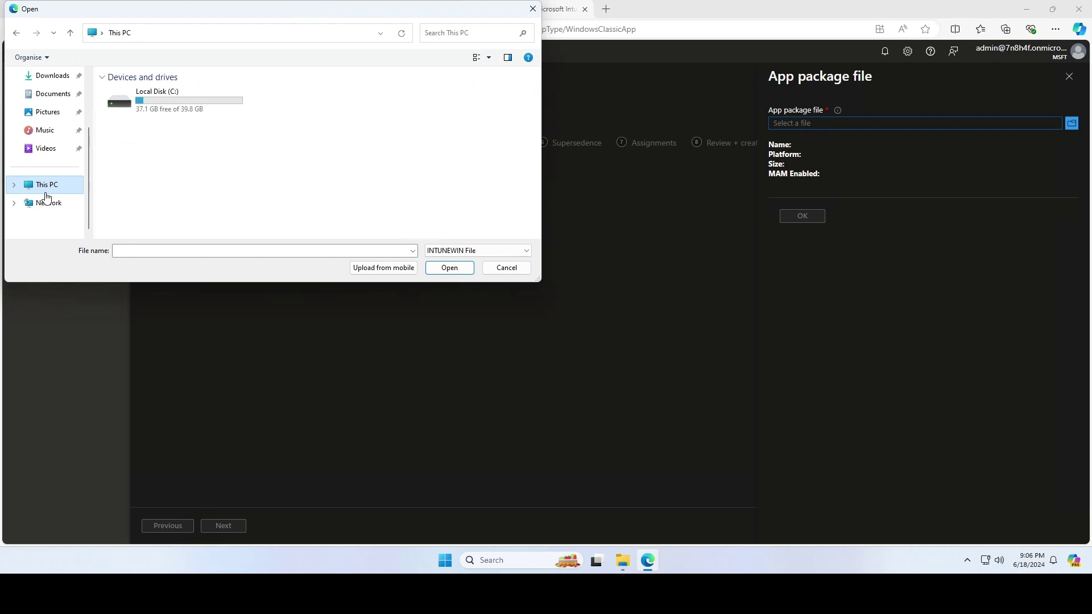
{"action": "double_click", "coordinate": [155, 107]}
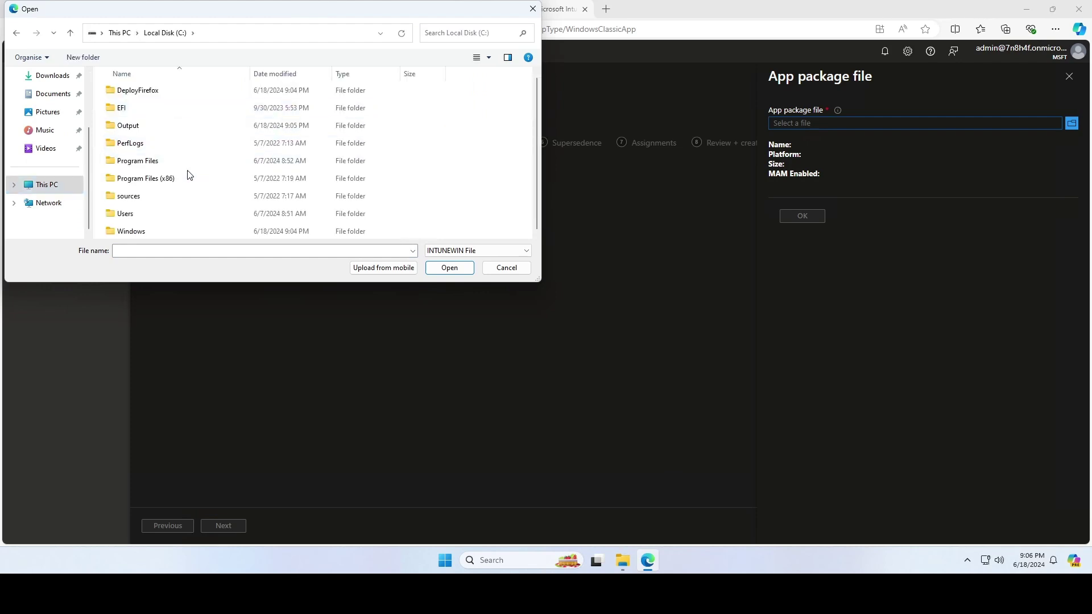
{"action": "double_click", "coordinate": [163, 125]}
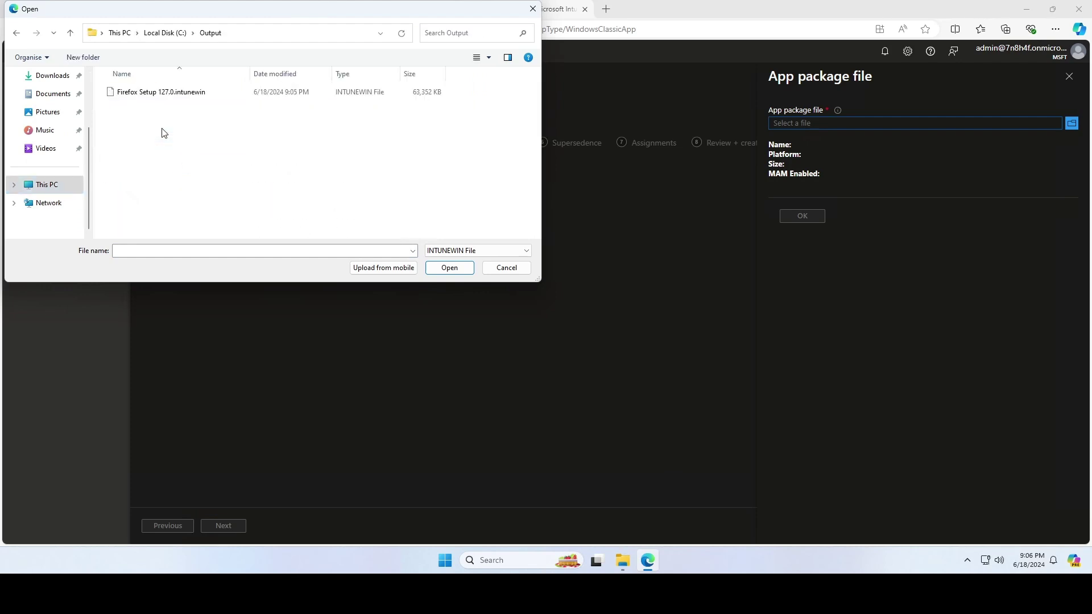
{"action": "double_click", "coordinate": [180, 93]}
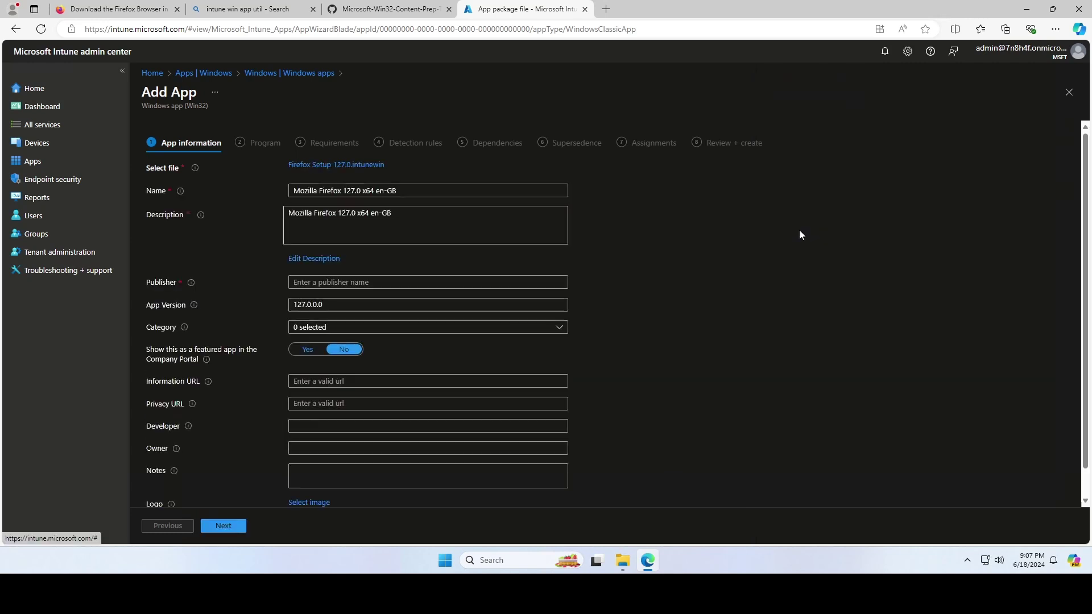
Step: Remove 'en-GB' from the app name and enter Mozilla as the publisher
{"action": "left_click", "coordinate": [445, 196]}
{"action": "left_click_drag", "start_coordinate": [396, 191], "coordinate": [362, 191]}
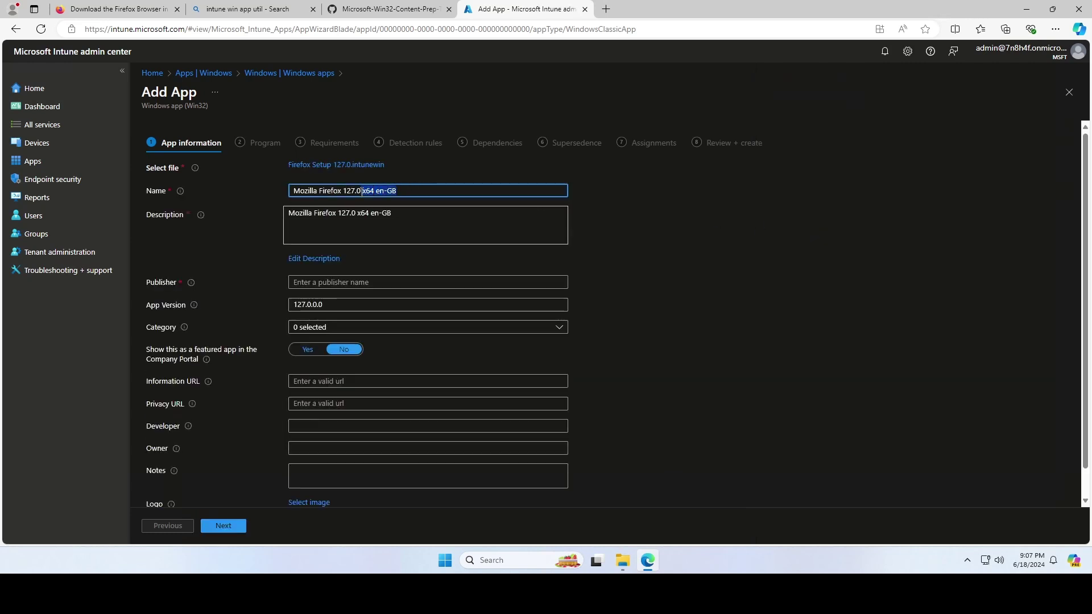
{"action": "key", "text": "shift+Right"}
{"action": "key", "text": "shift+Right"}
{"action": "key", "text": "shift+Right"}
{"action": "key", "text": "shift+Right"}
{"action": "key", "text": "BackSpace"}
{"action": "left_click", "coordinate": [348, 282]}
{"action": "type", "text": "Mozilla"}
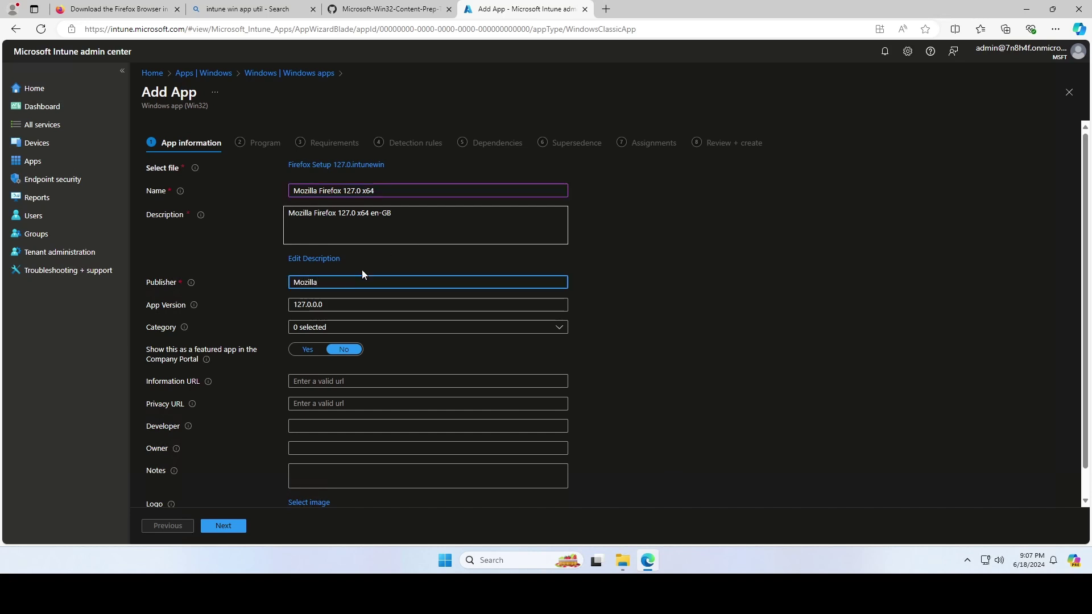
{"action": "left_click", "coordinate": [718, 269]}
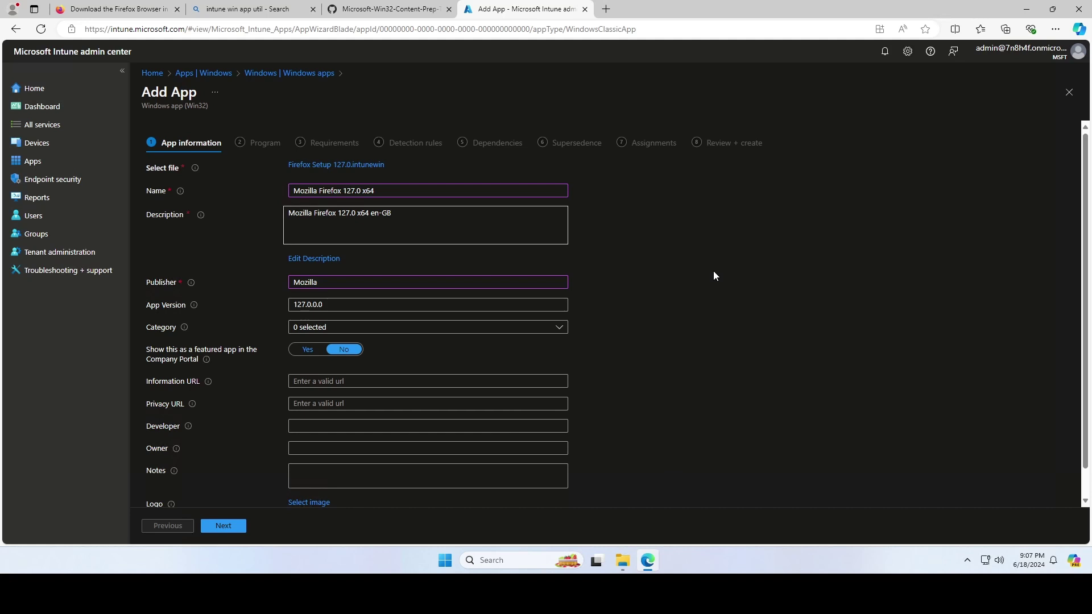
Step: Review the auto-filled msiexec install and uninstall commands in Program settings
{"action": "left_click", "coordinate": [225, 524]}
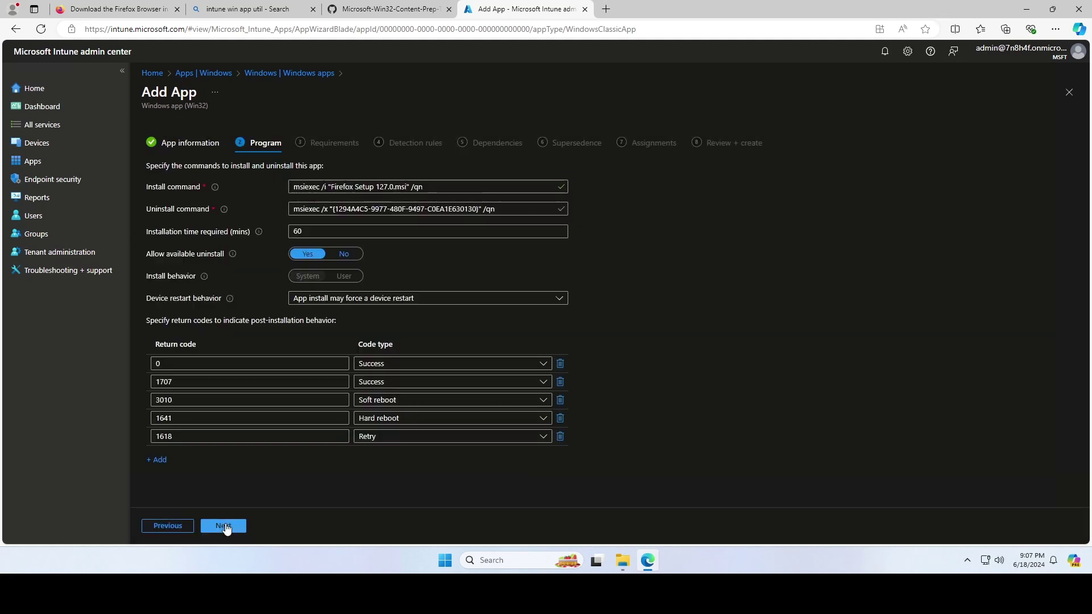
{"action": "triple_click", "coordinate": [543, 188]}
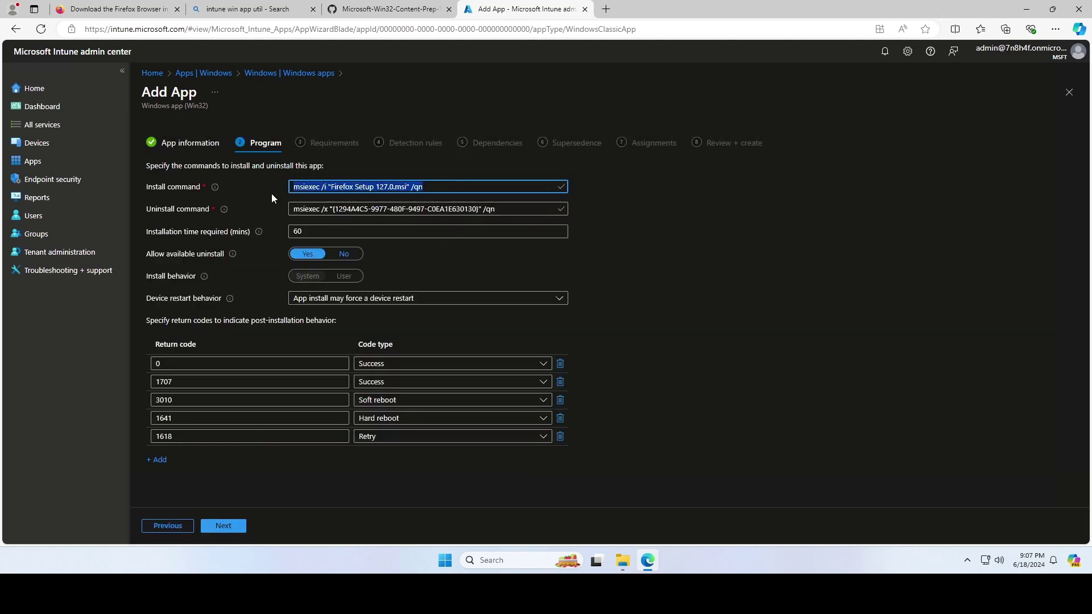
{"action": "triple_click", "coordinate": [528, 208]}
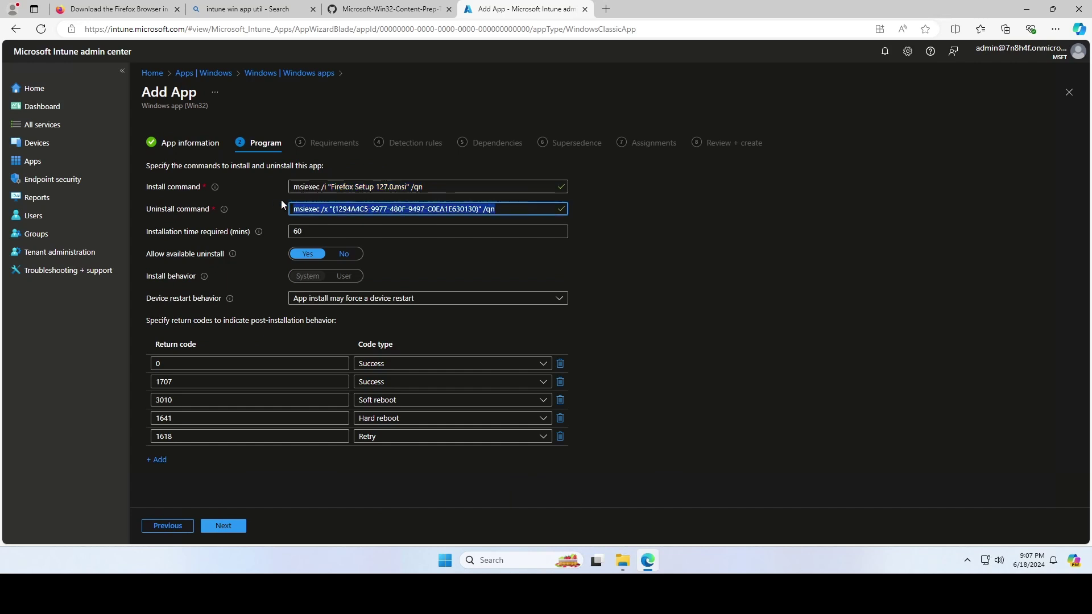
{"action": "left_click", "coordinate": [672, 219]}
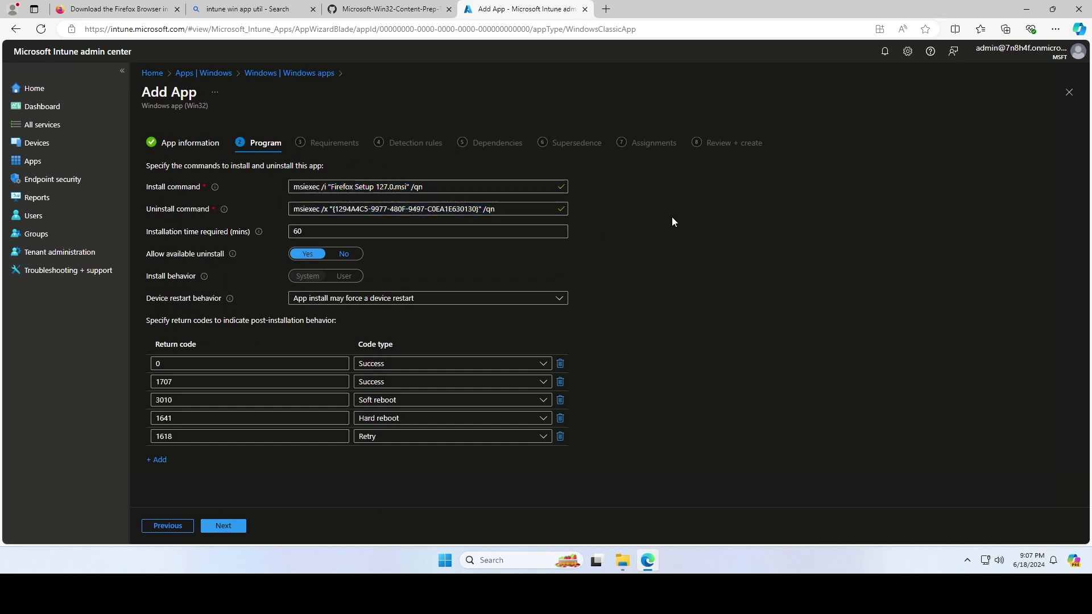
Step: Require 32-bit and 64-bit architecture with Windows 10 1607 as the minimum OS
{"action": "left_click", "coordinate": [230, 526]}
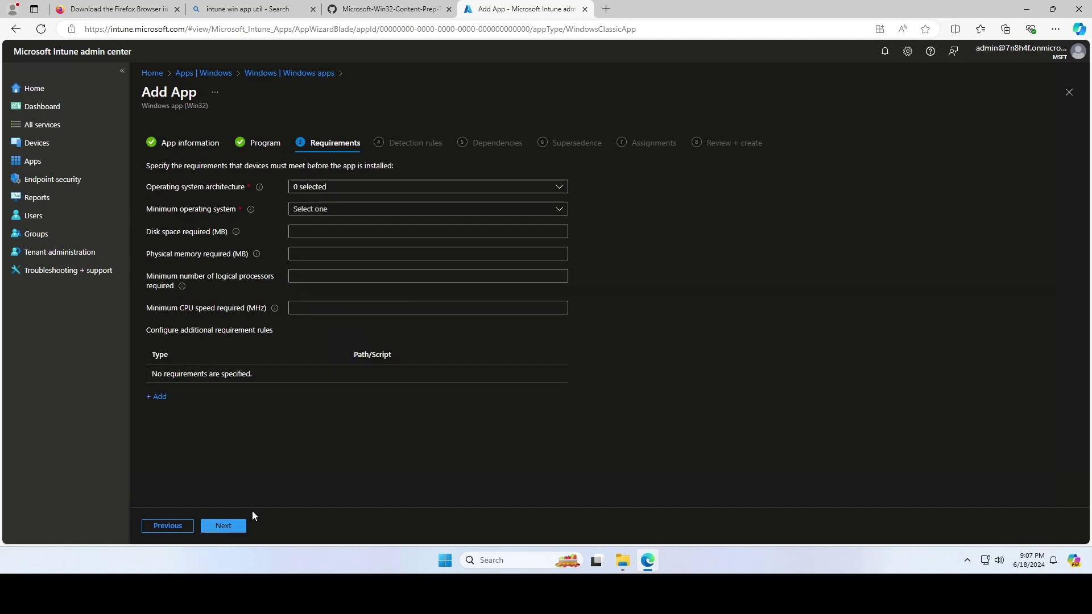
{"action": "left_click", "coordinate": [353, 186]}
{"action": "left_click", "coordinate": [313, 203]}
{"action": "left_click", "coordinate": [314, 221]}
{"action": "left_click", "coordinate": [600, 193]}
{"action": "left_click", "coordinate": [474, 212]}
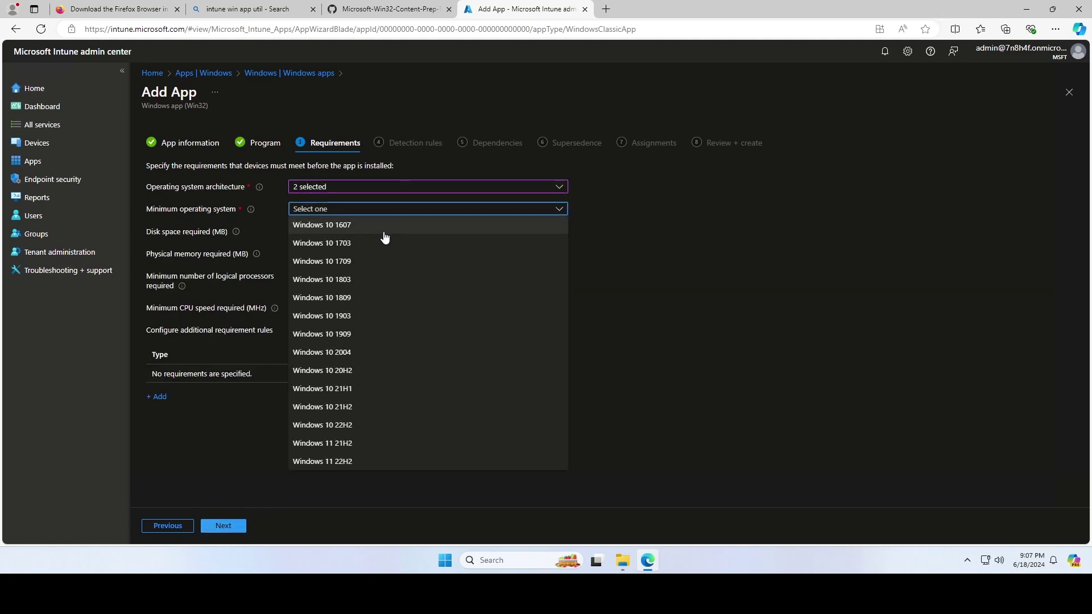
{"action": "left_click", "coordinate": [379, 225]}
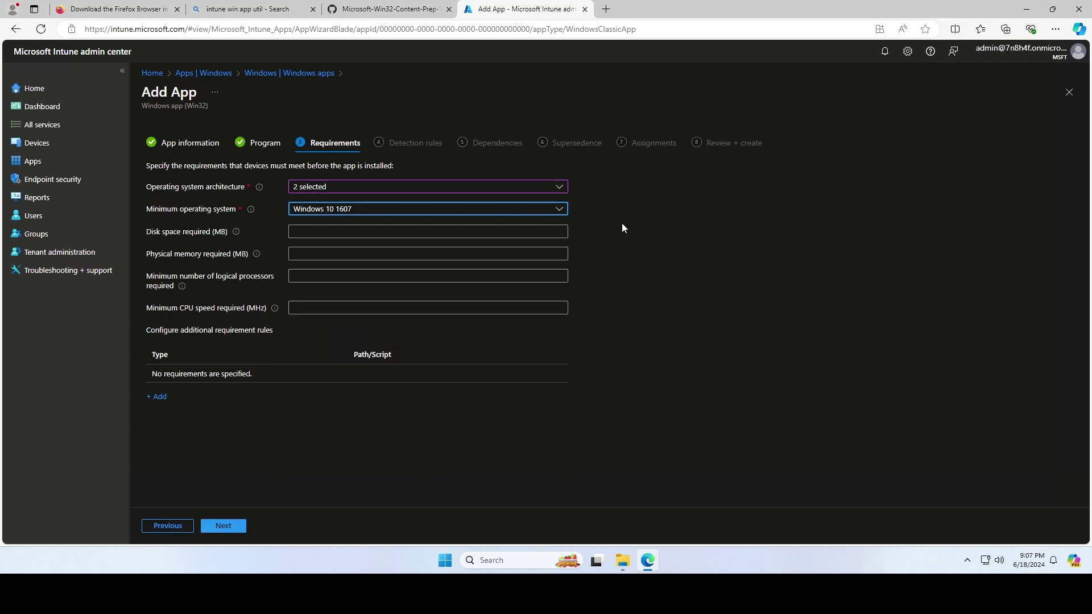
Step: Manually add an MSI detection rule using the prefilled Firefox product code
{"action": "left_click", "coordinate": [224, 526]}
{"action": "left_click", "coordinate": [348, 188]}
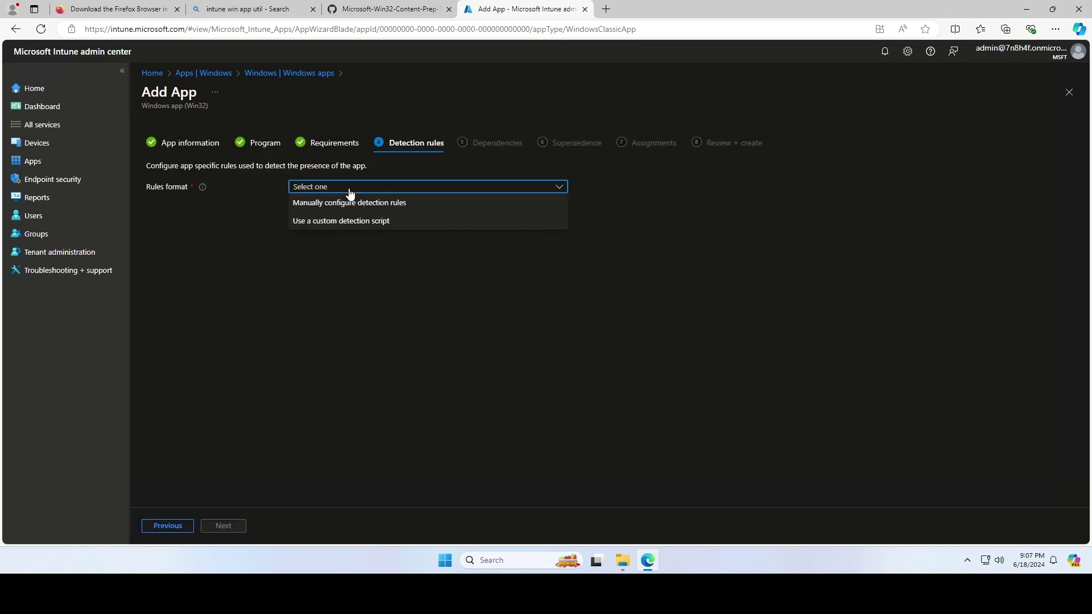
{"action": "left_click", "coordinate": [443, 203]}
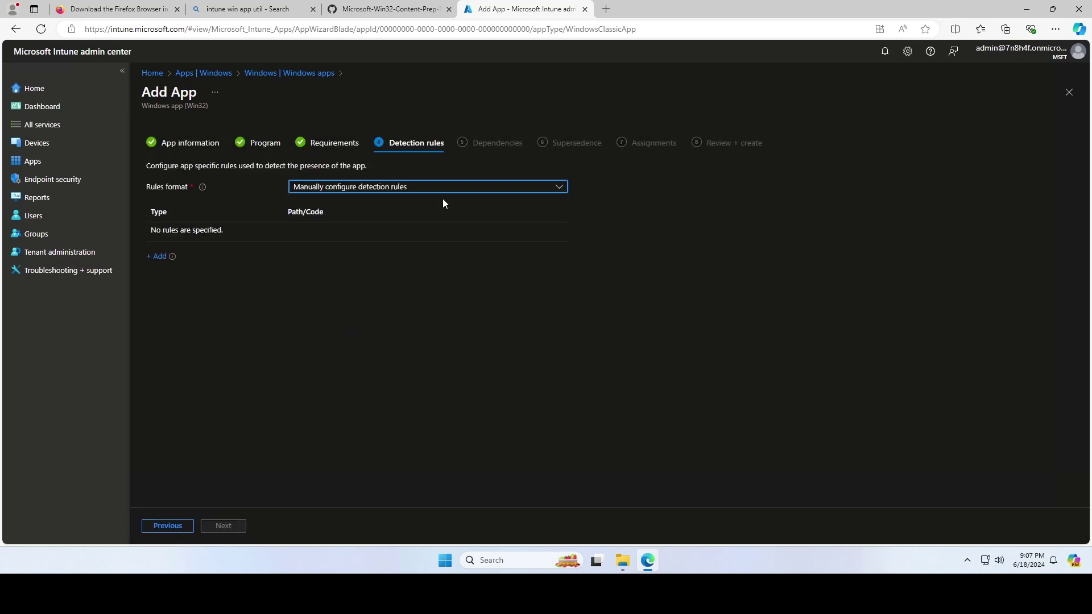
{"action": "left_click", "coordinate": [160, 258]}
{"action": "left_click", "coordinate": [889, 142]}
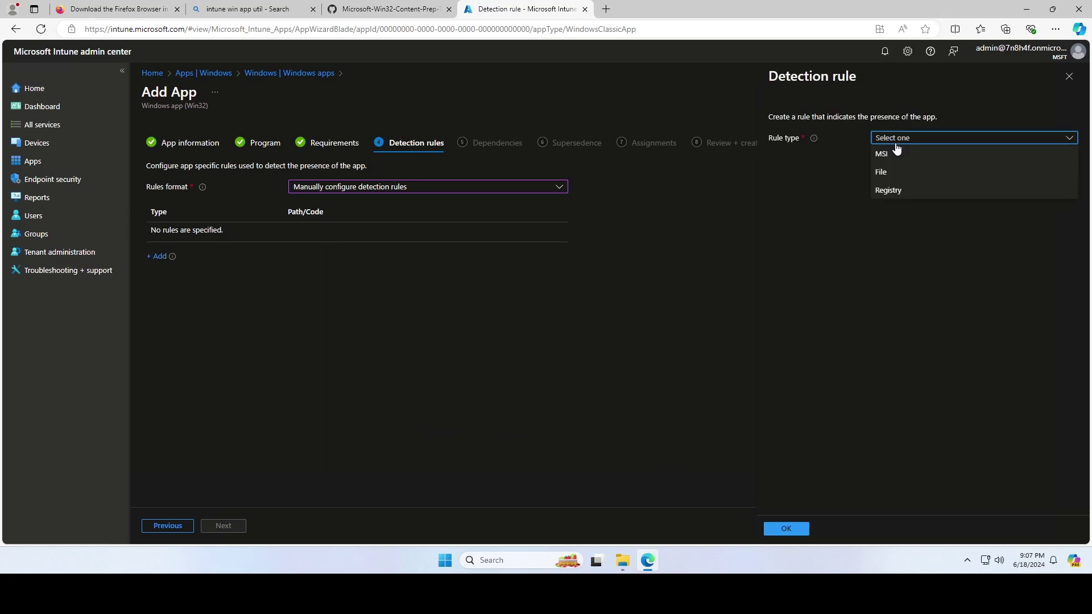
{"action": "left_click", "coordinate": [909, 156]}
{"action": "left_click_drag", "start_coordinate": [1038, 169], "coordinate": [858, 230]}
{"action": "left_click", "coordinate": [858, 245]}
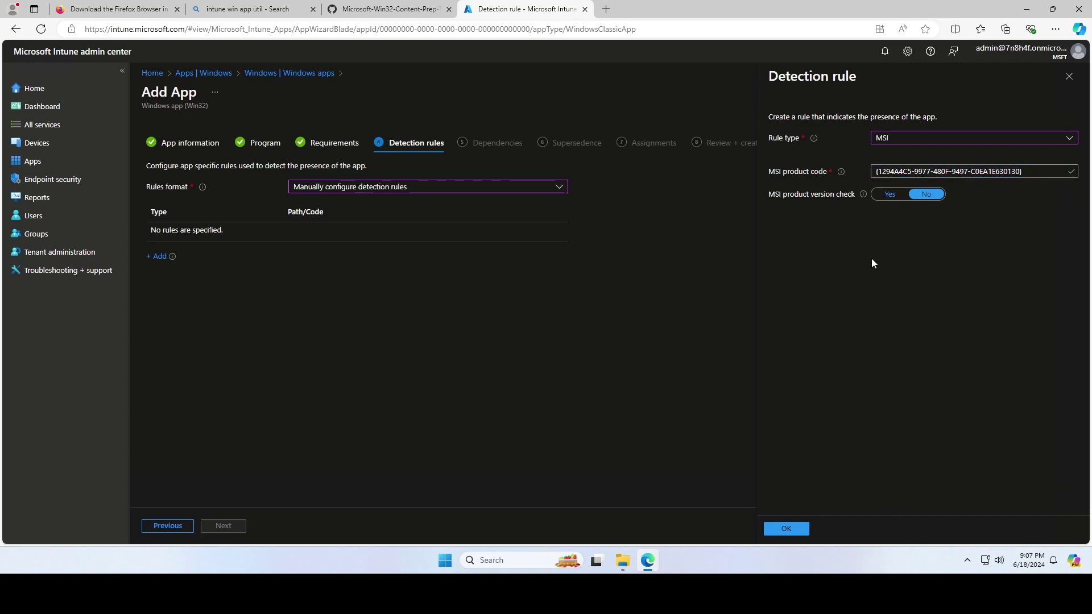
{"action": "left_click", "coordinate": [784, 529]}
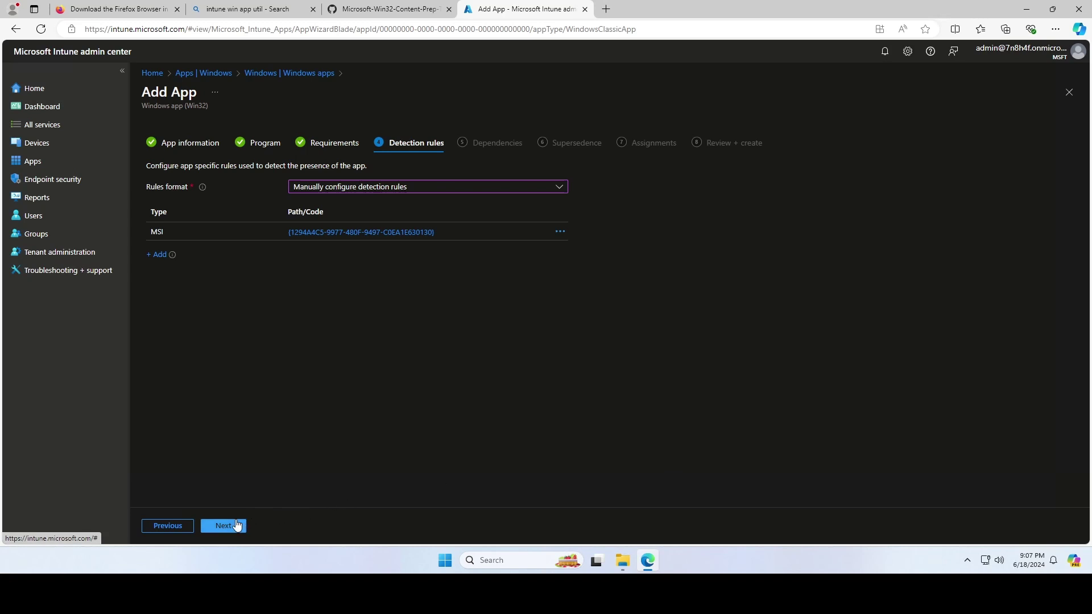
Step: Skip Dependencies and Supersedence, assign as Required to all users and all devices, then review
{"action": "left_click", "coordinate": [231, 524]}
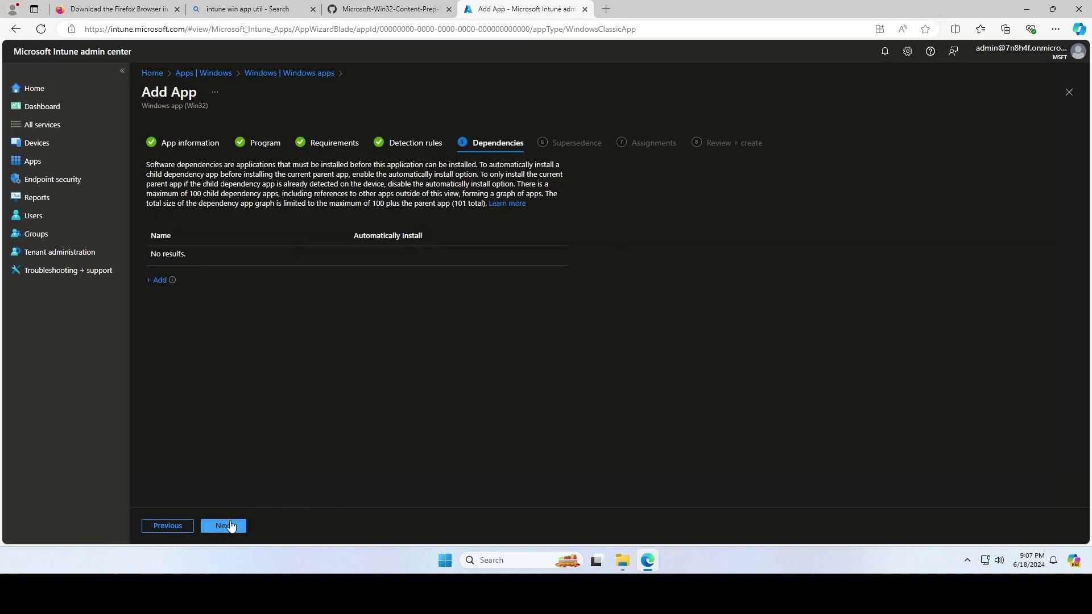
{"action": "left_click", "coordinate": [231, 526]}
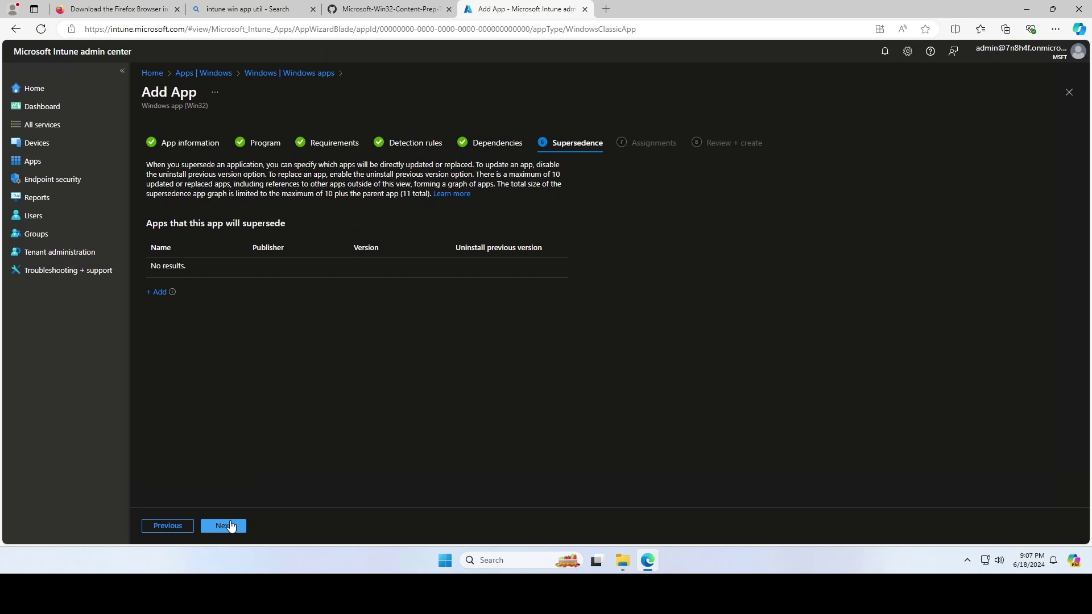
{"action": "left_click", "coordinate": [231, 525]}
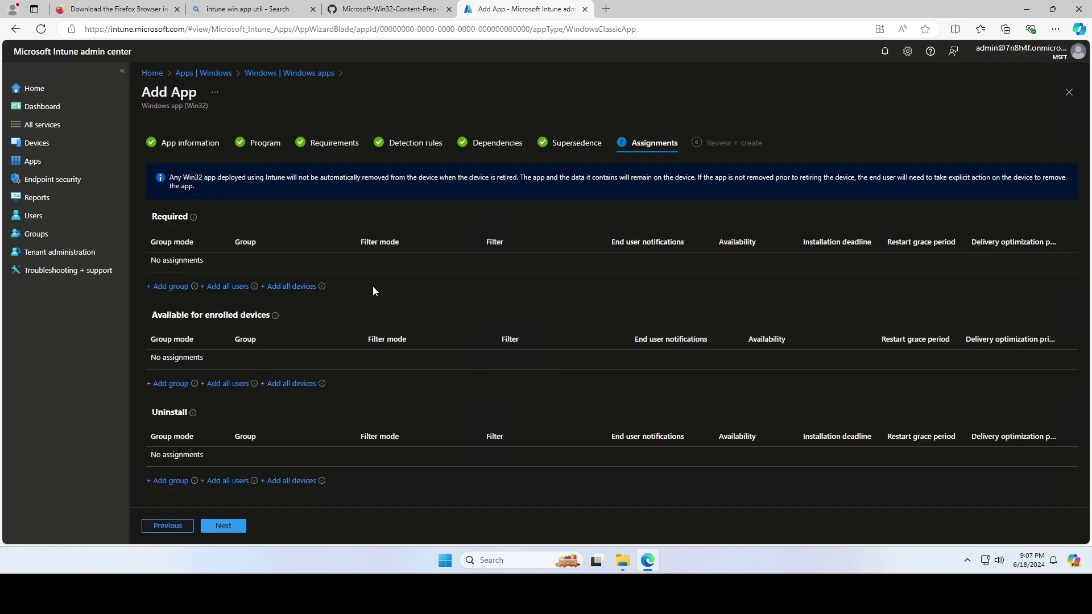
{"action": "left_click", "coordinate": [290, 286]}
{"action": "left_click", "coordinate": [228, 286]}
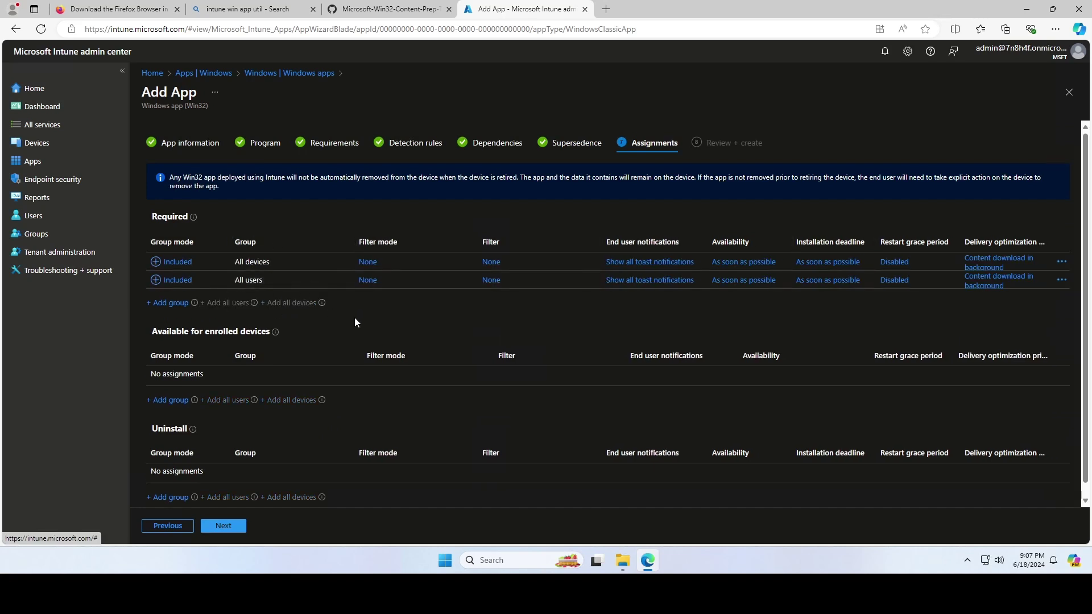
{"action": "left_click", "coordinate": [233, 525]}
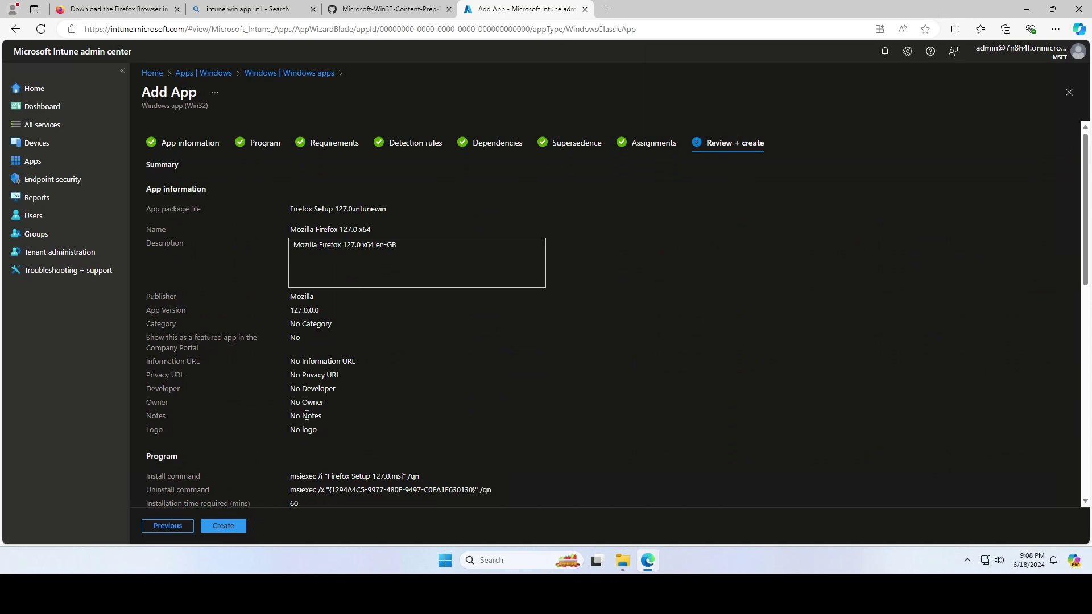
Step: Create Mozilla Firefox 127.0 x64 and check its Properties and Overview while the 61.86 MiB package uploads
{"action": "left_click", "coordinate": [222, 526]}
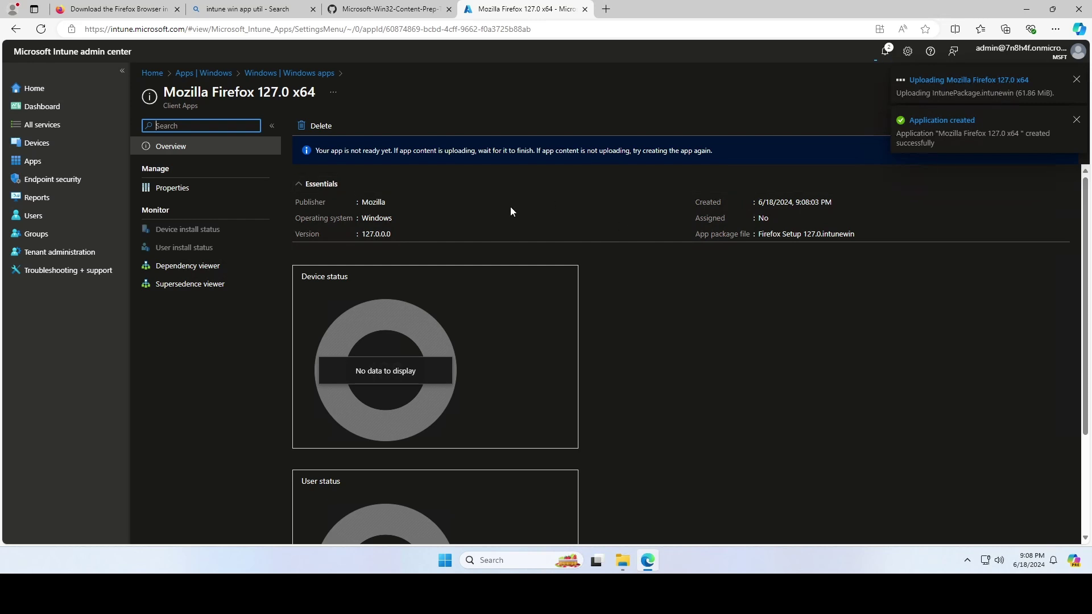
{"action": "left_click", "coordinate": [200, 192]}
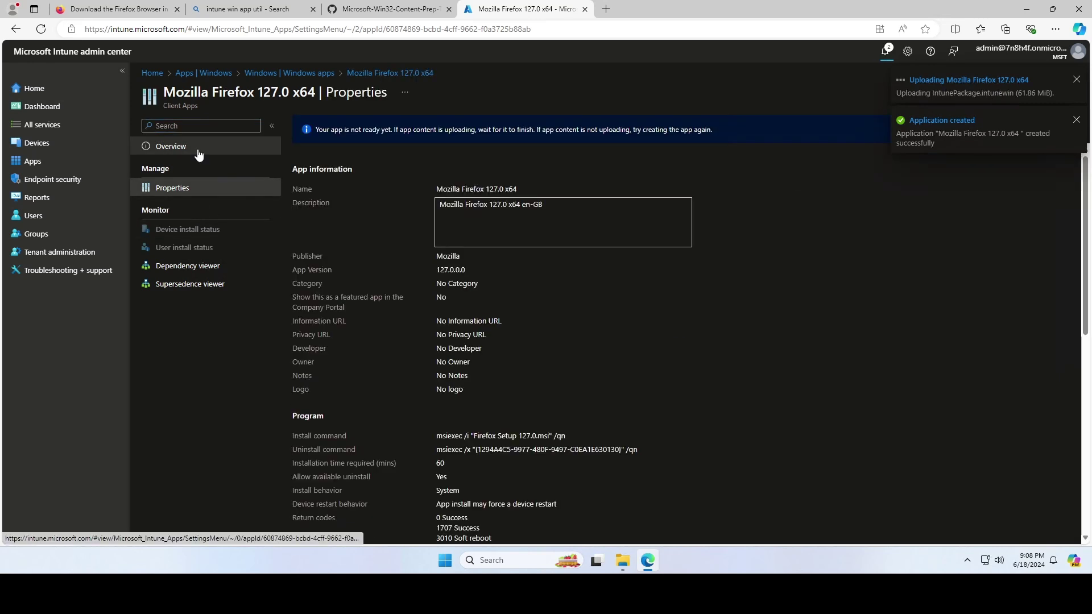
{"action": "left_click", "coordinate": [198, 154]}
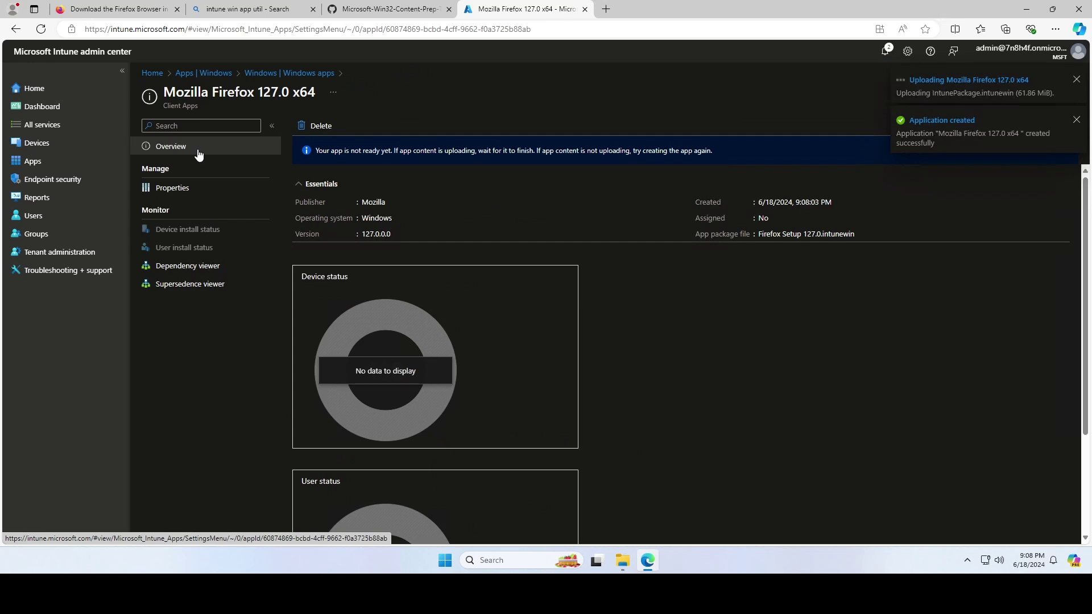